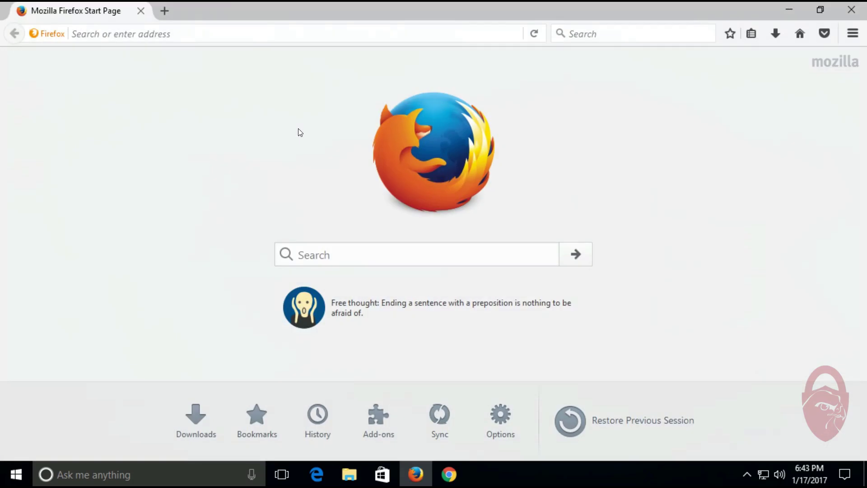
Place the cursor in the address bar of the Firefox Start Page.
click(169, 33)
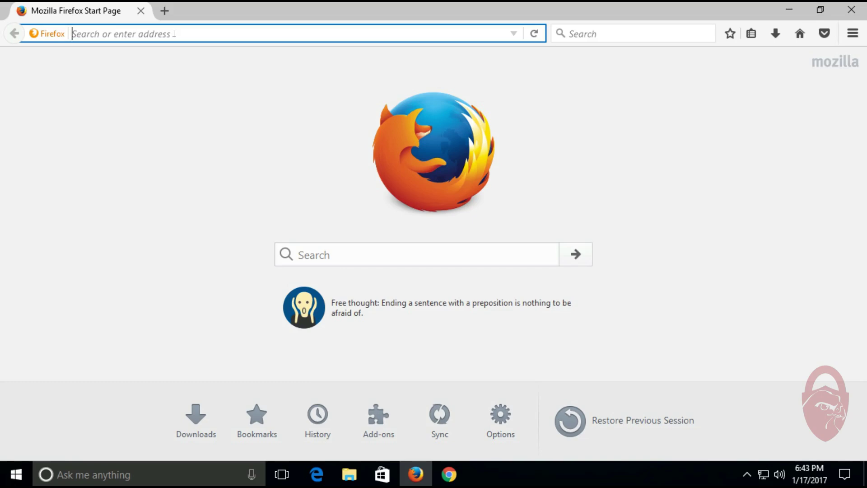
Load cafemom.com by typing 'cafe' and accepting the autofilled address.
text(cafe)
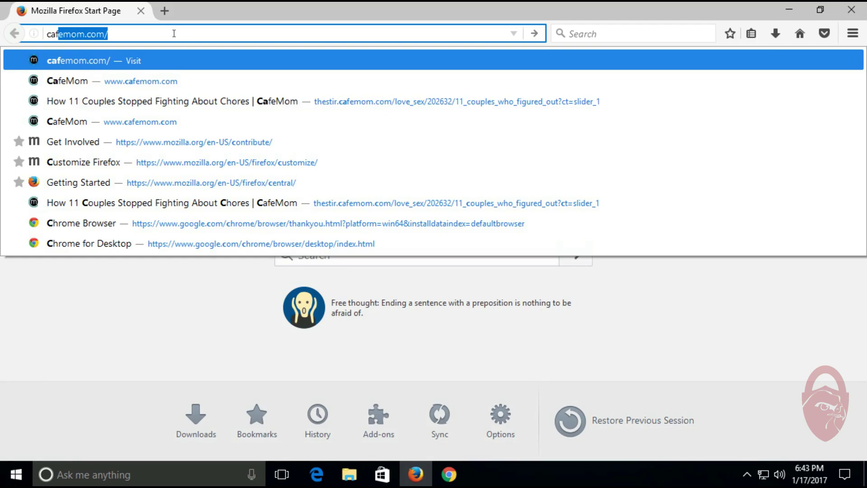
key(Escape)
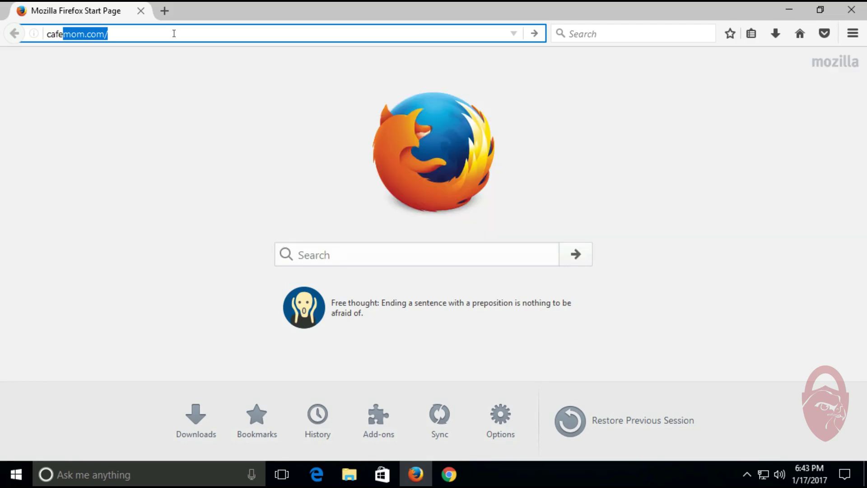
key(Return)
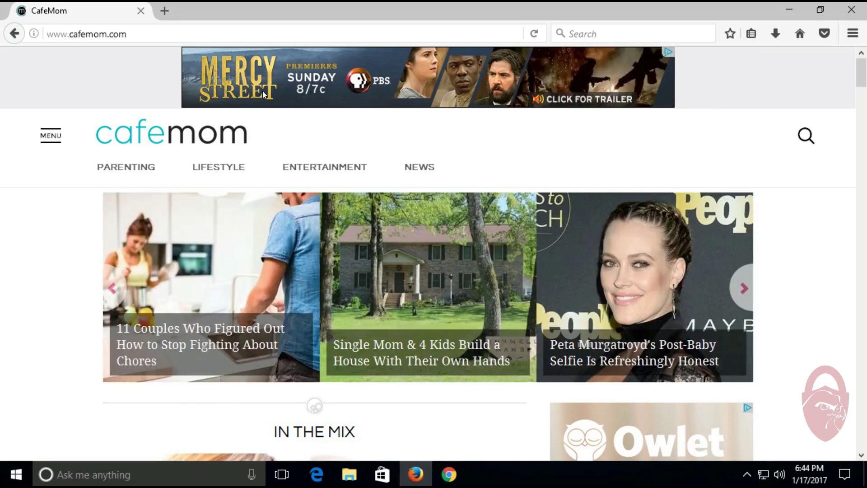
Scroll through the CafeMom home page and its Mercy Street and Owlet ads, then return to the top.
scroll(76, 233, down, 5)
scroll(77, 233, down, 10)
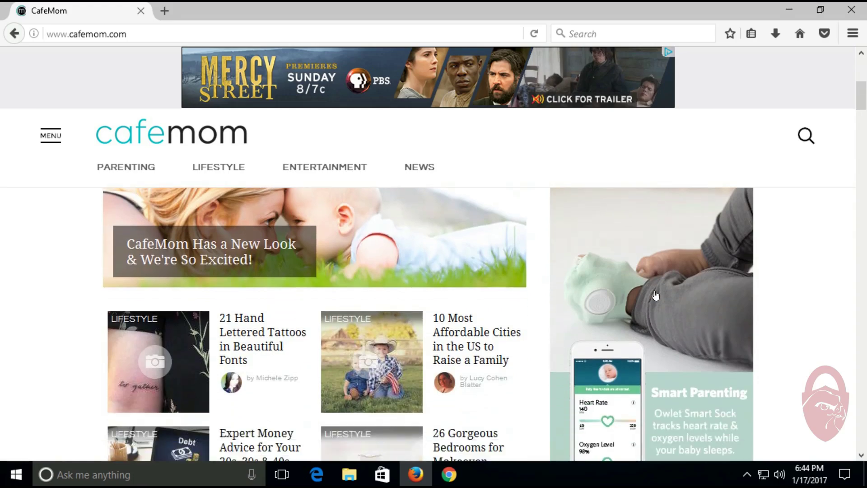
scroll(632, 253, up, 7)
scroll(613, 254, up, 4)
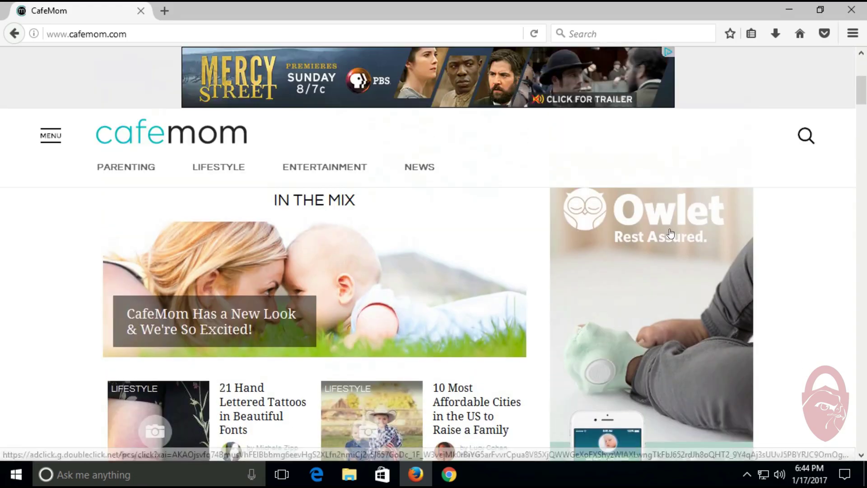
scroll(615, 252, down, 5)
scroll(615, 251, down, 11)
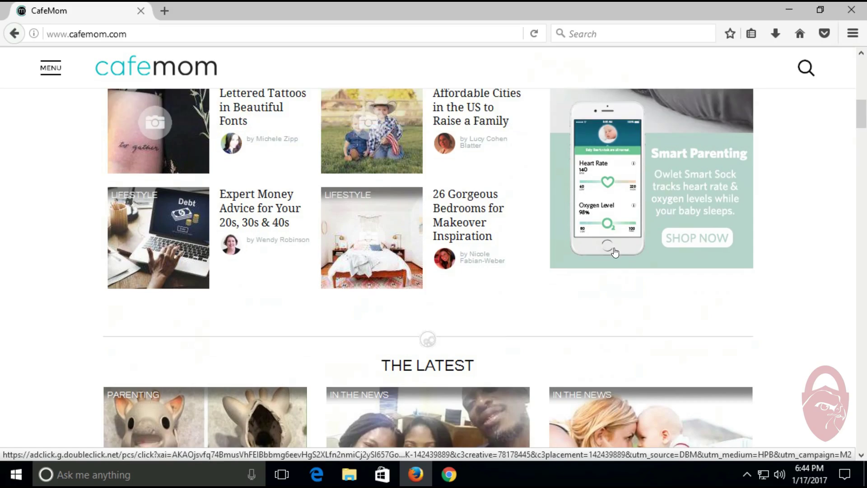
scroll(519, 187, down, 10)
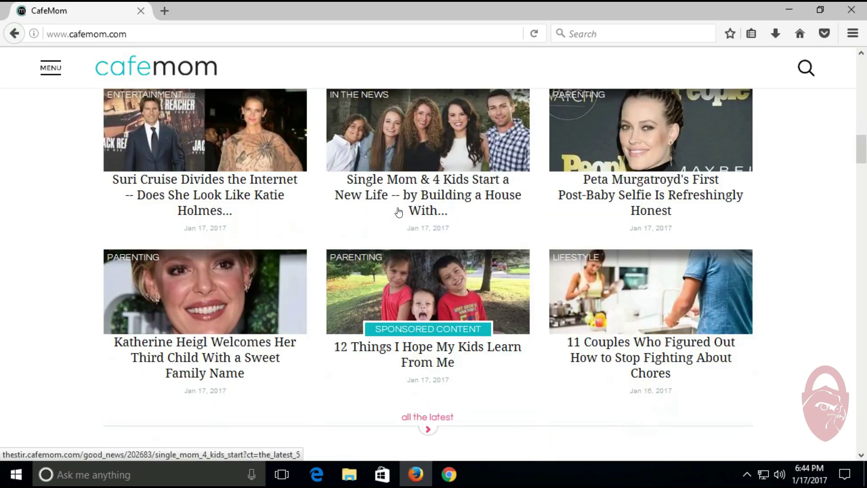
scroll(454, 271, down, 12)
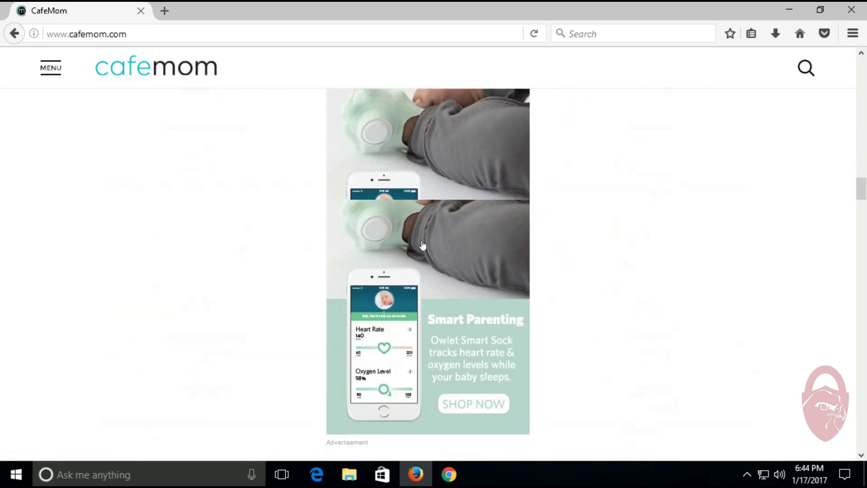
scroll(418, 243, down, 12)
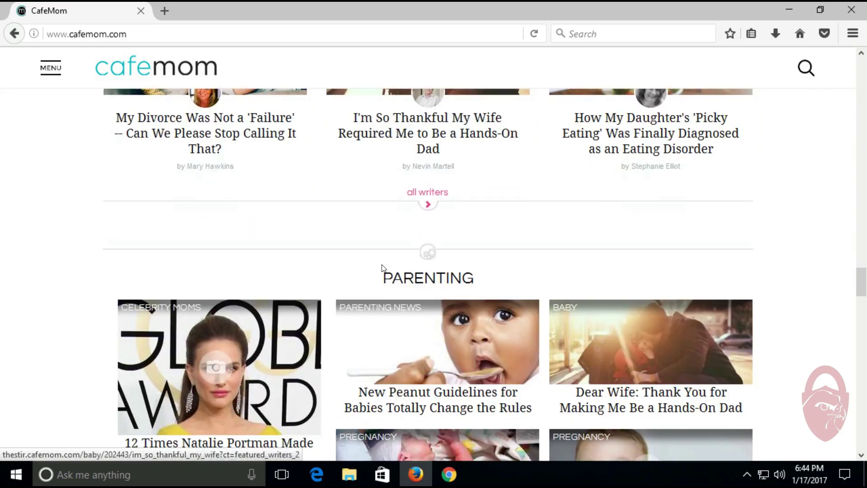
scroll(408, 300, up, 12)
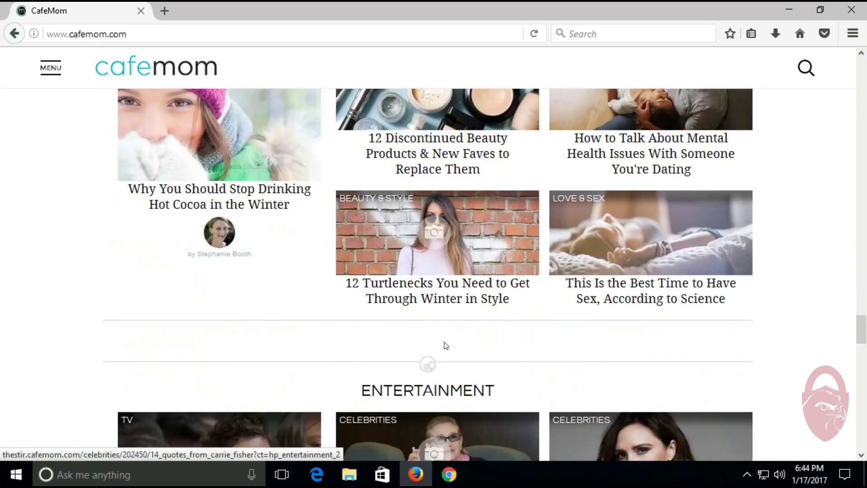
scroll(418, 325, up, 12)
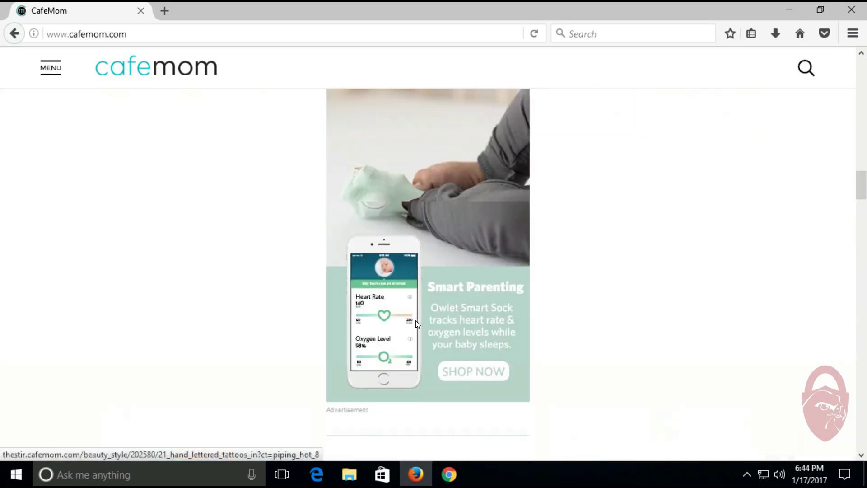
scroll(416, 324, up, 3)
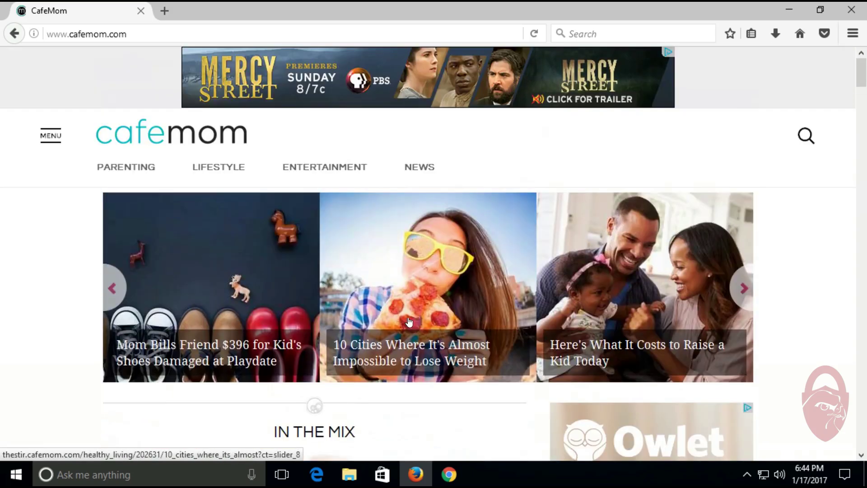
Open the featured story about the $396 bill and close the newsletter sign-up popup.
click(170, 263)
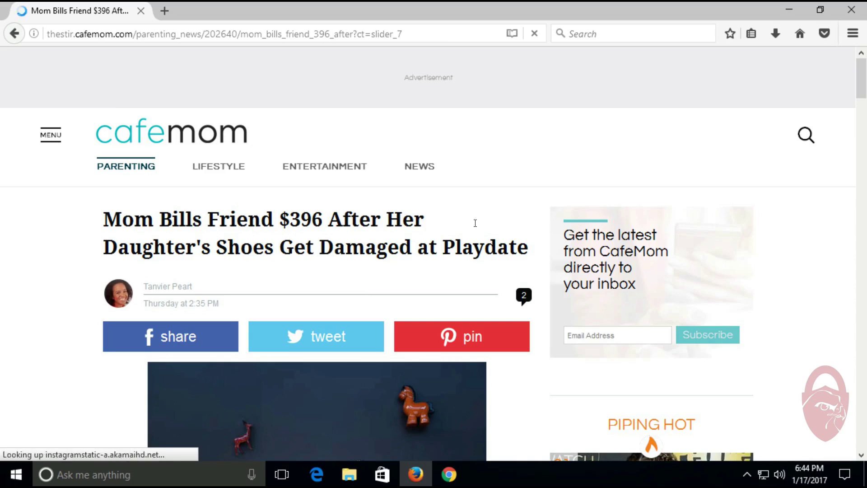
scroll(475, 226, down, 2)
scroll(475, 226, up, 1)
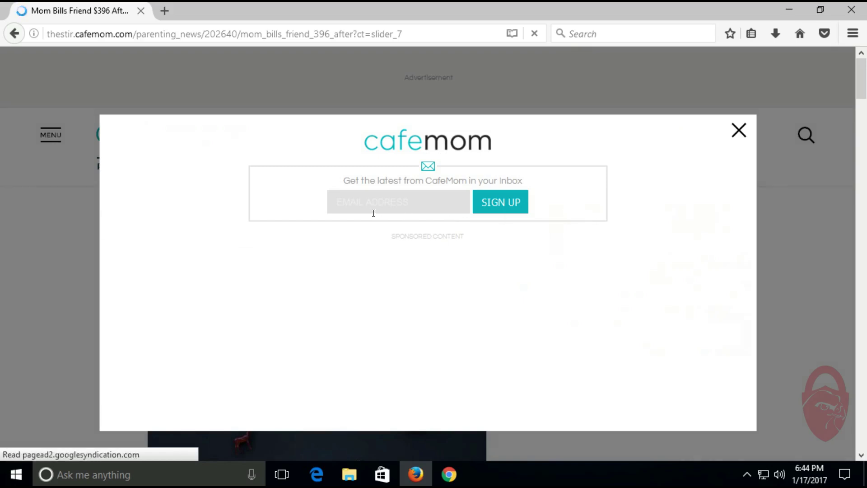
click(741, 136)
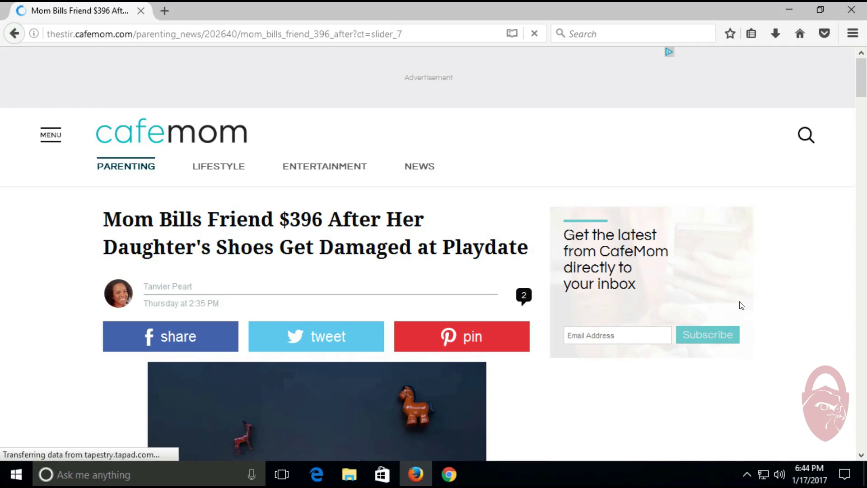
Scroll through the $396 playdate shoes article, then open a new blank tab.
scroll(632, 260, down, 2)
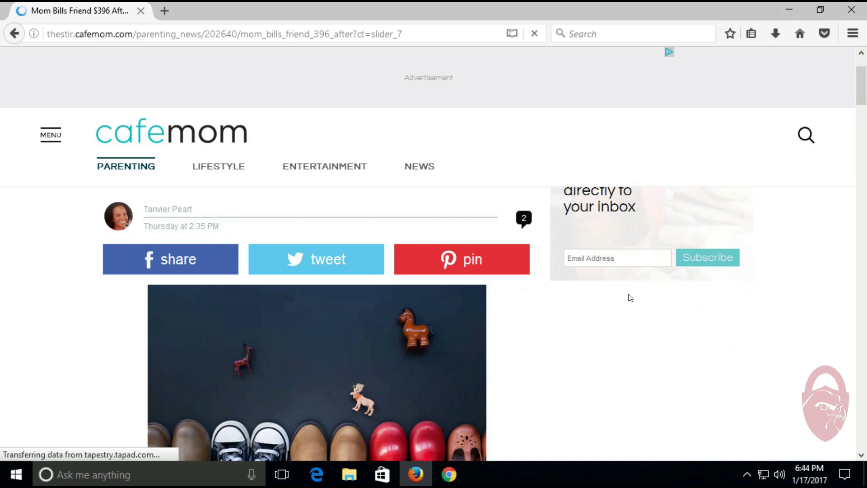
scroll(655, 277, up, 2)
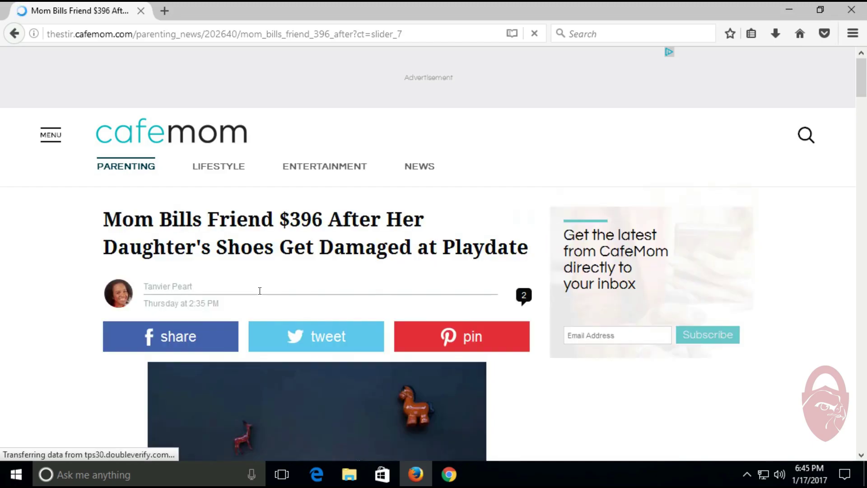
scroll(380, 286, down, 15)
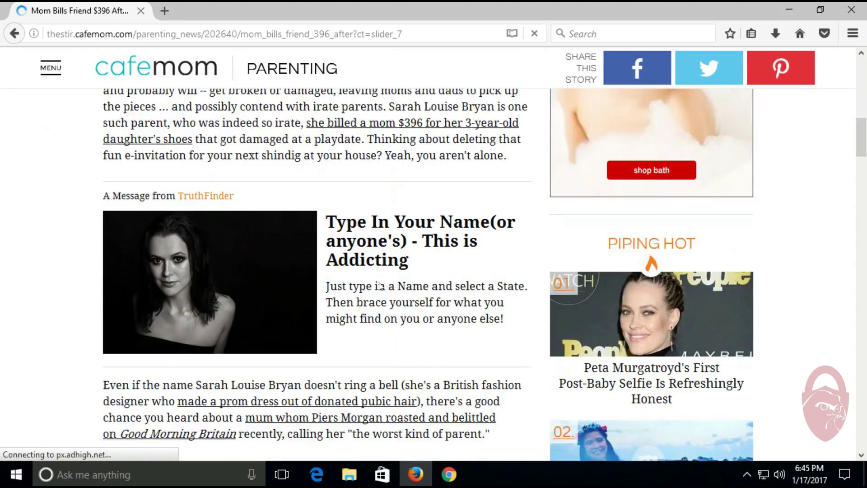
scroll(380, 280, down, 10)
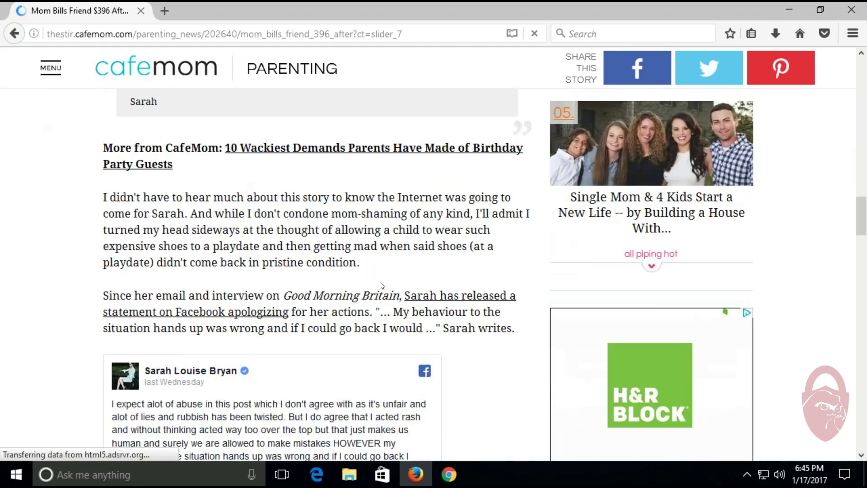
scroll(400, 235, up, 5)
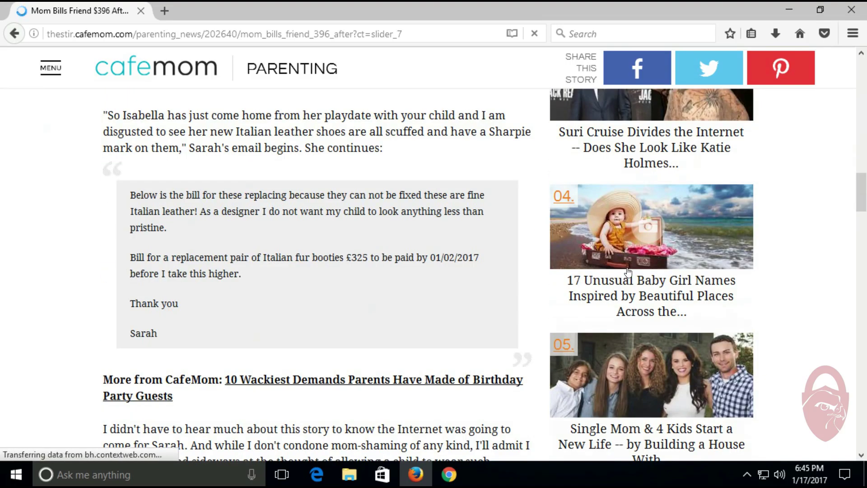
scroll(657, 338, down, 7)
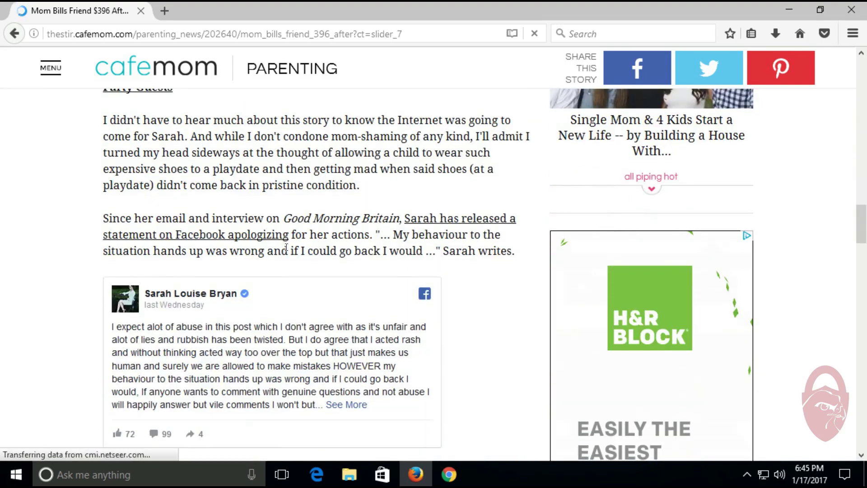
scroll(427, 258, down, 7)
scroll(344, 205, up, 5)
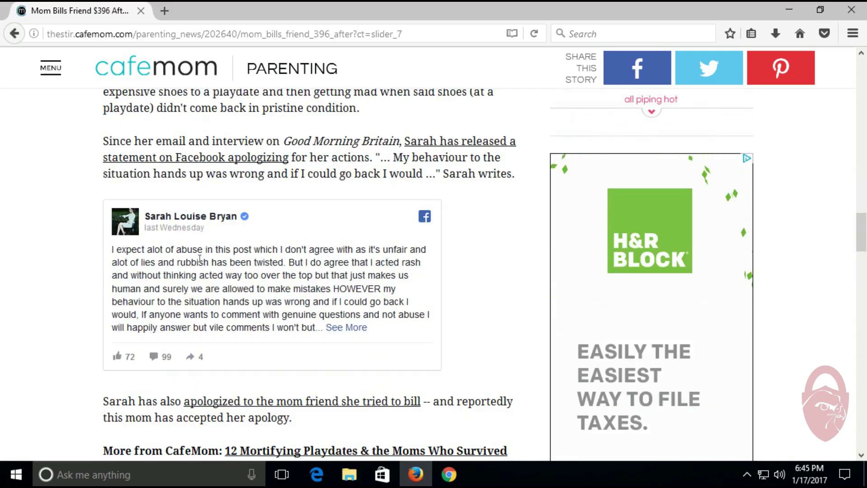
scroll(103, 249, down, 15)
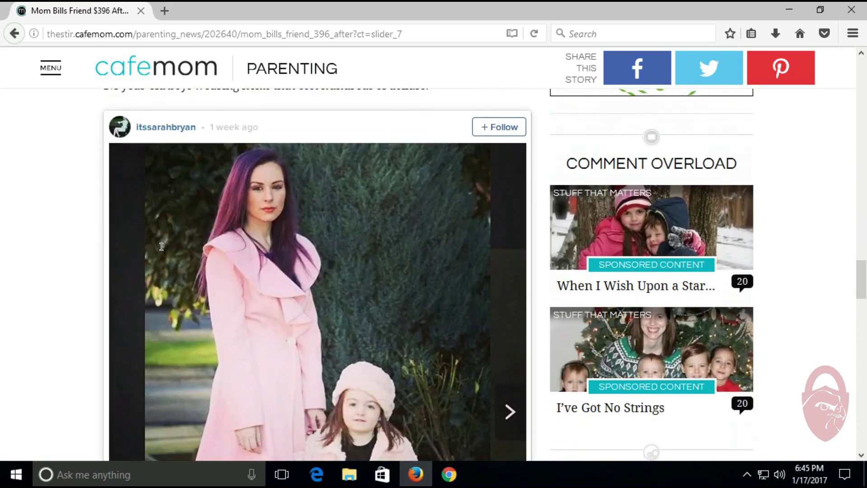
scroll(161, 251, down, 17)
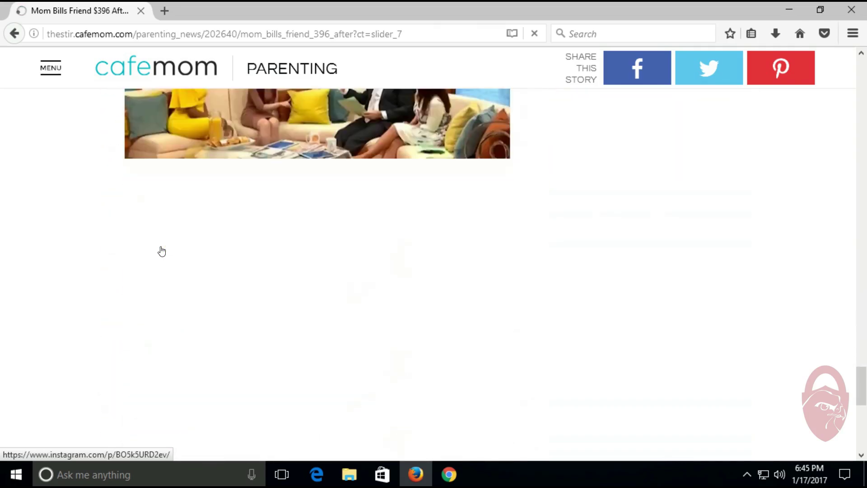
scroll(162, 246, down, 6)
scroll(681, 350, up, 15)
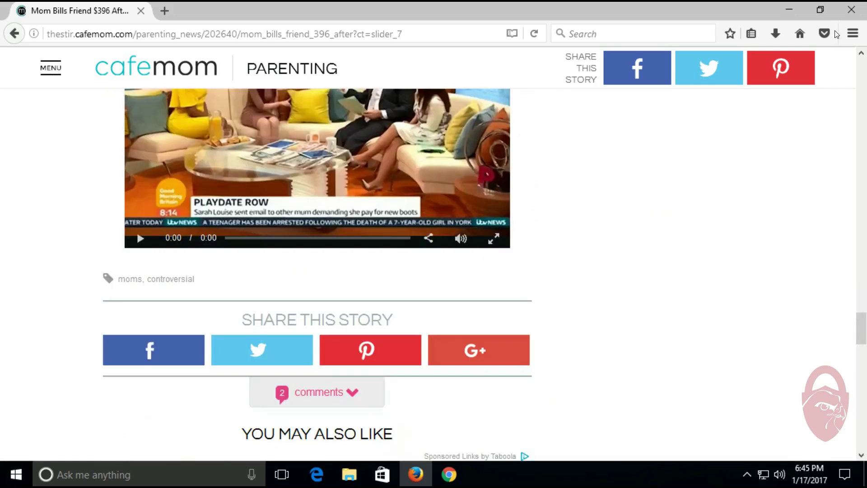
scroll(593, 269, down, 7)
drag(862, 330, 862, 54)
Load forbes.com in the new tab and scroll over its ad-filled front page.
click(164, 10)
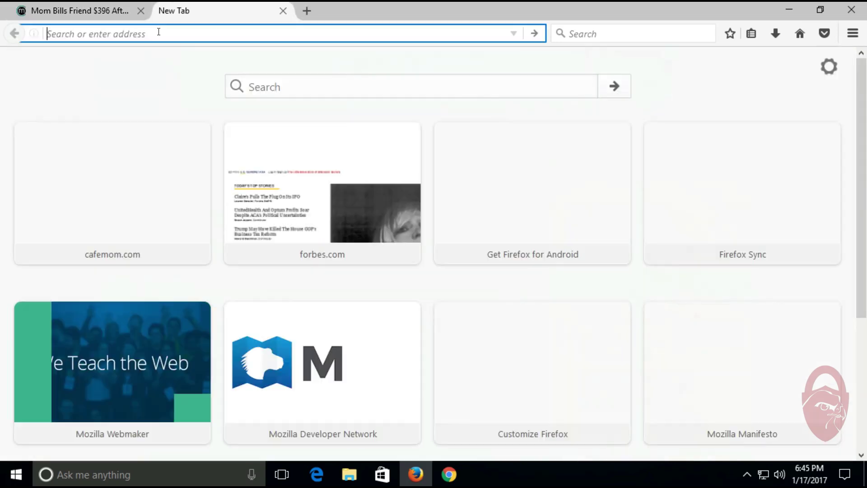
text(forbes.com)
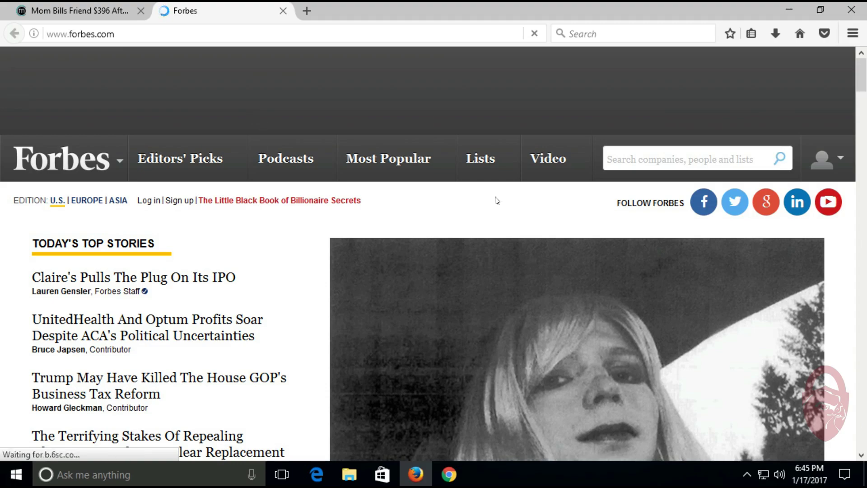
scroll(238, 232, down, 10)
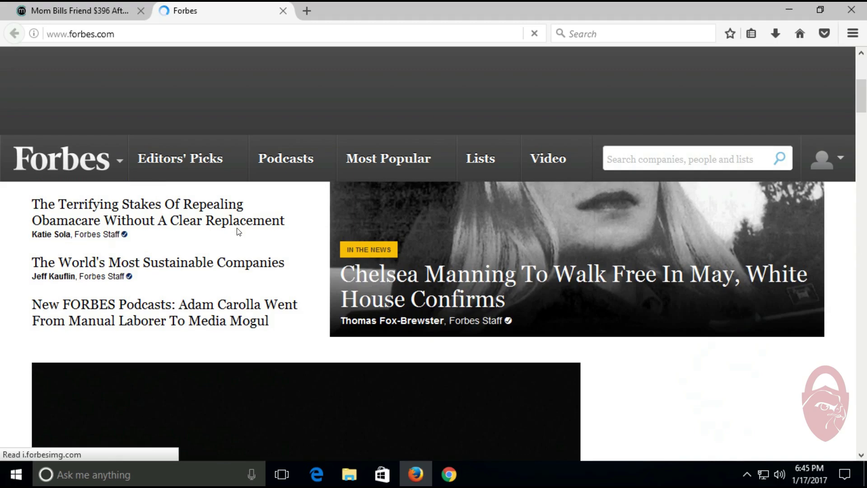
scroll(260, 215, up, 7)
scroll(260, 215, up, 5)
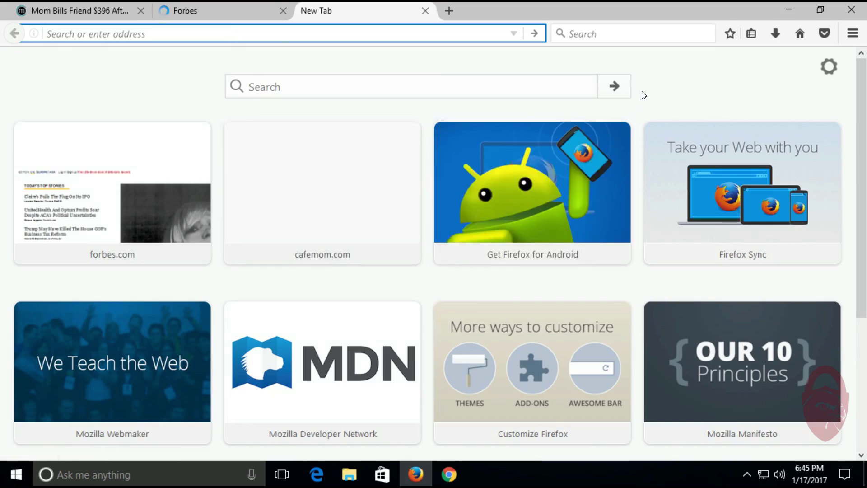
From the Add-ons Manager's Extensions section, search all add-ons for 'ublock'.
click(852, 34)
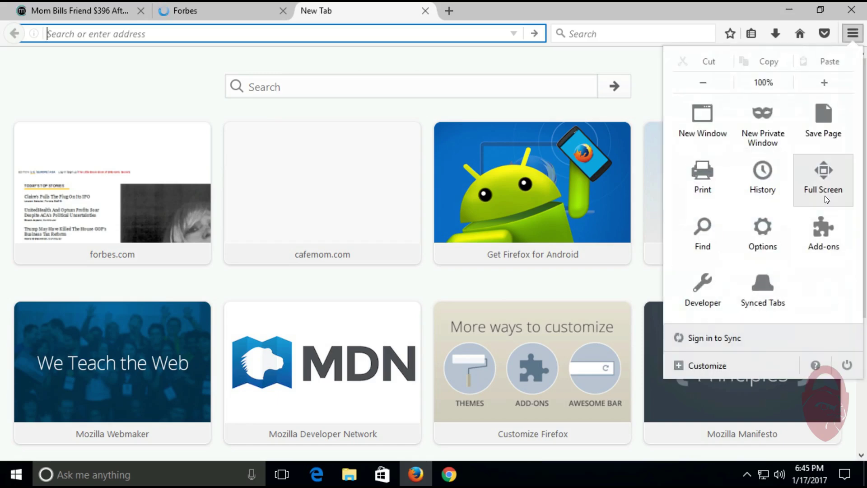
click(822, 228)
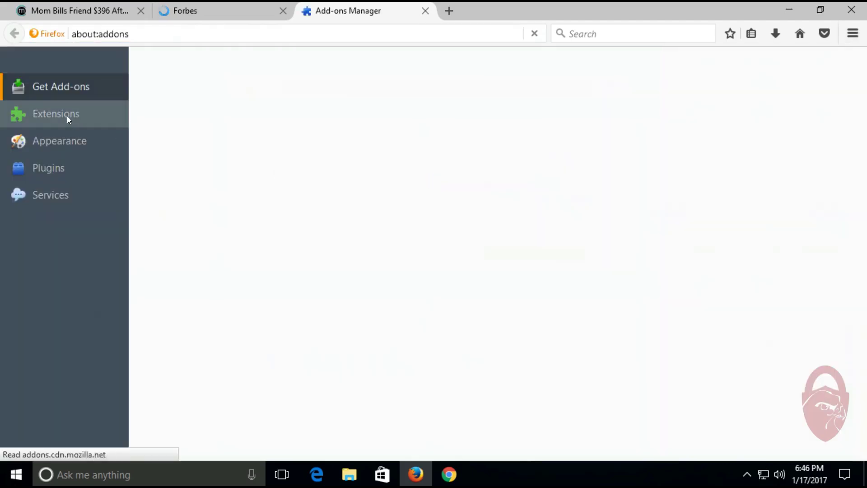
click(68, 118)
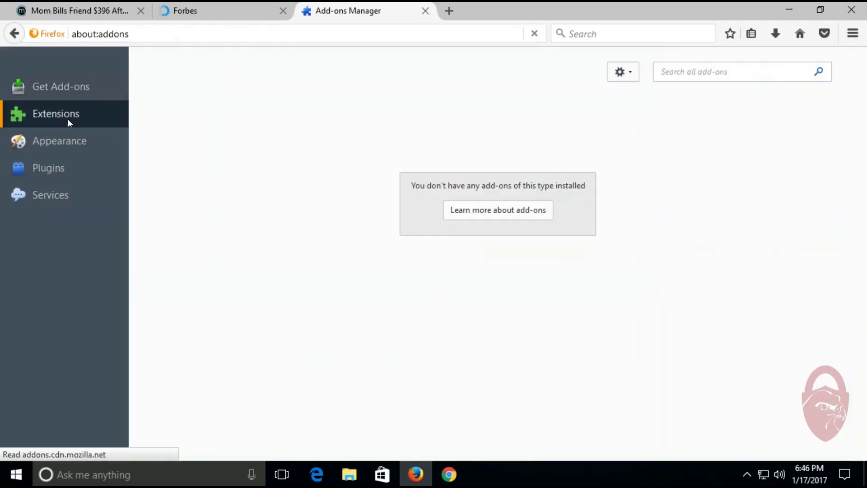
click(681, 71)
text(u)
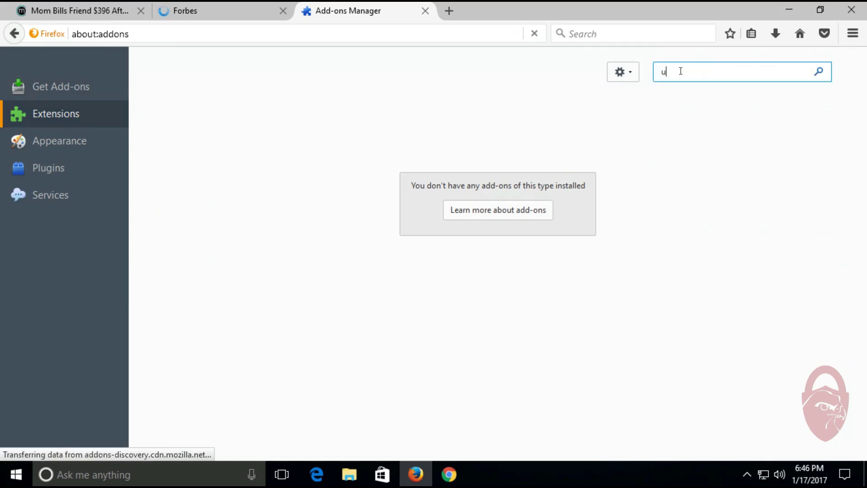
text(block)
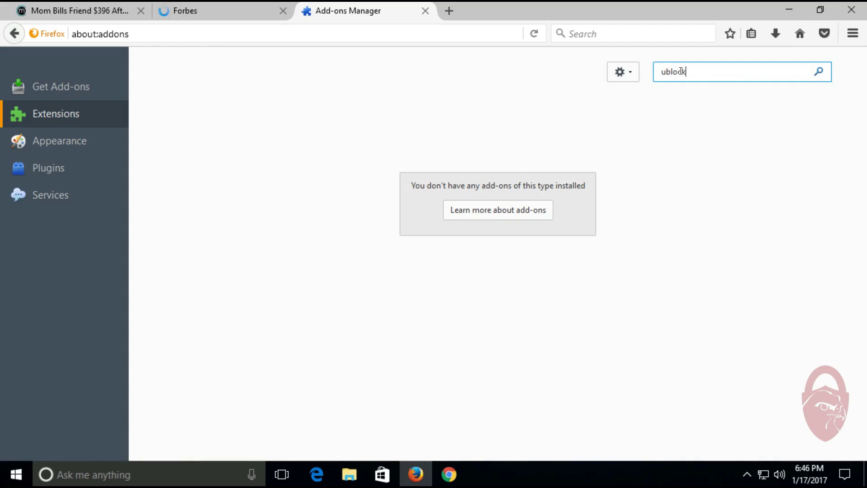
key(Return)
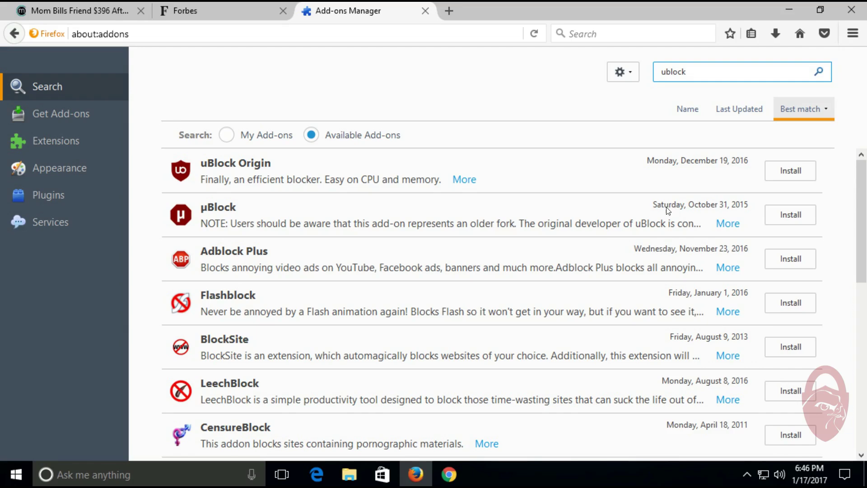
Read uBlock Origin's full description, then go back to the ublock search results.
click(463, 180)
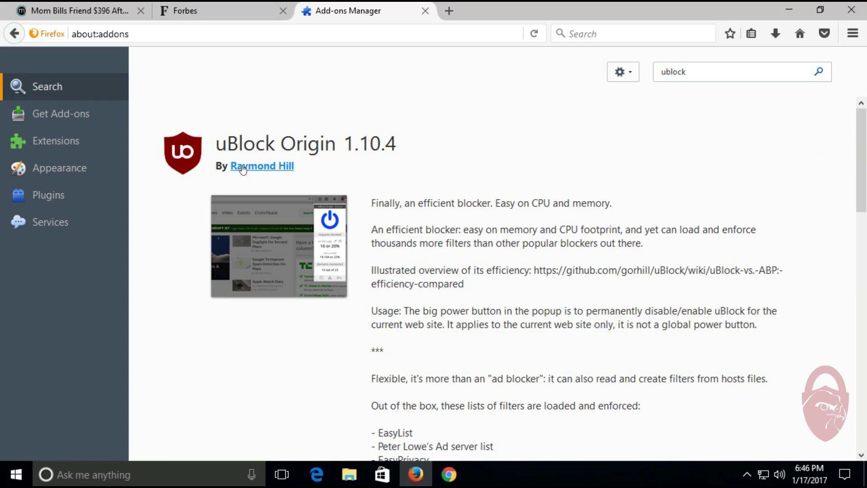
scroll(480, 188, down, 5)
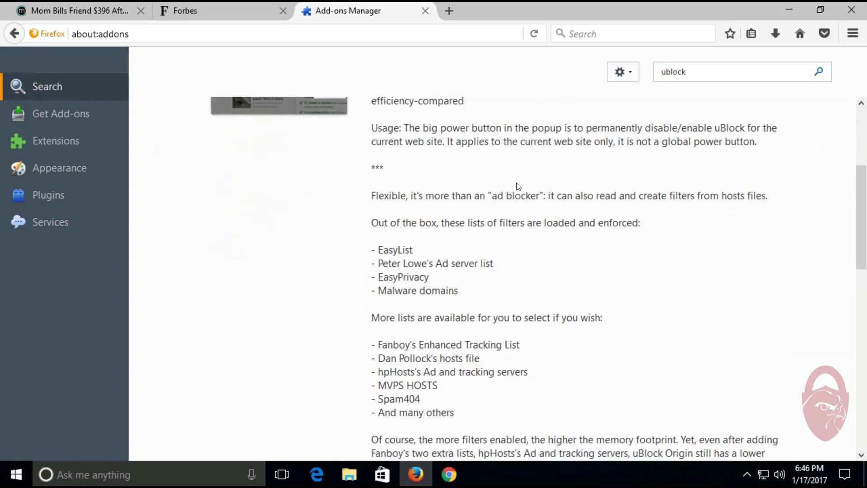
scroll(517, 186, up, 5)
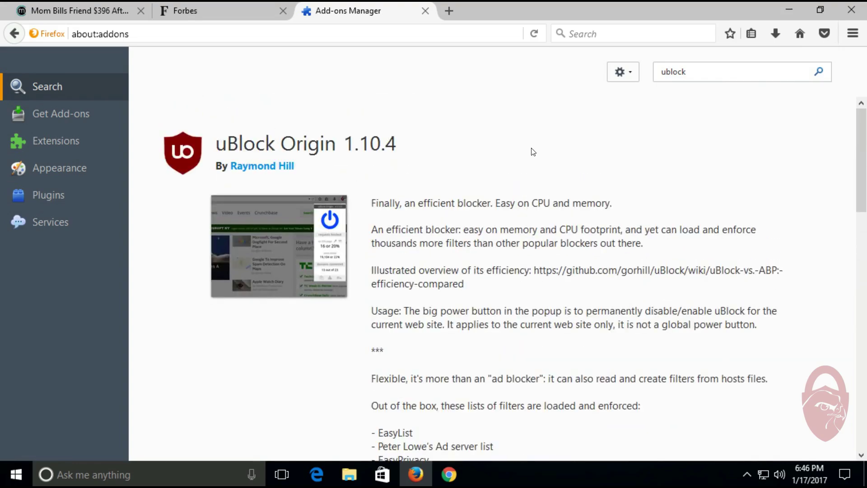
scroll(571, 171, down, 3)
scroll(571, 172, up, 3)
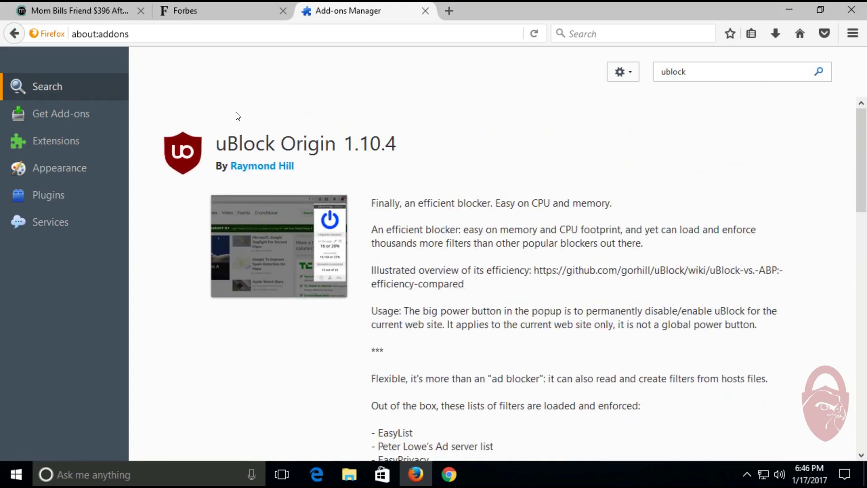
click(14, 39)
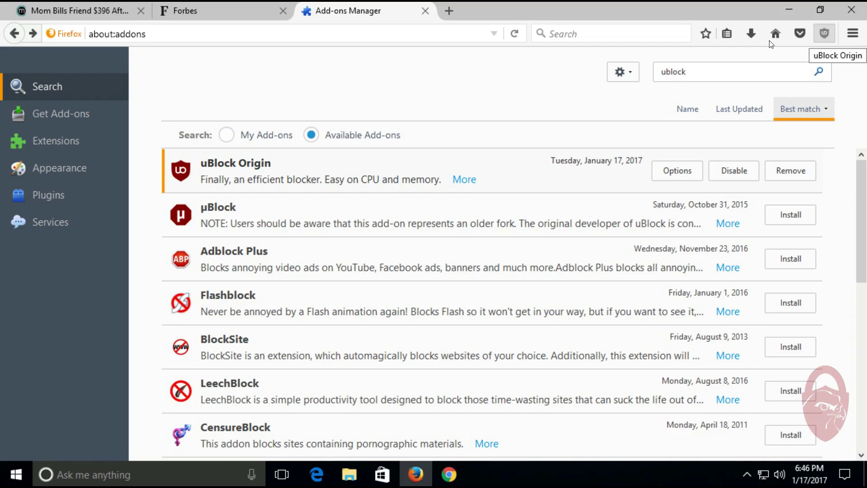
Switch to Chrome and open its Extensions page via More tools, scrolling to the list's end.
click(449, 474)
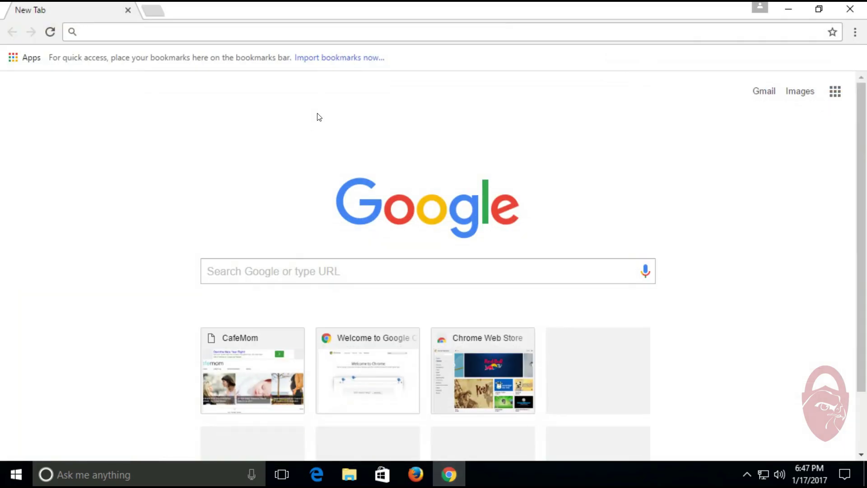
click(855, 31)
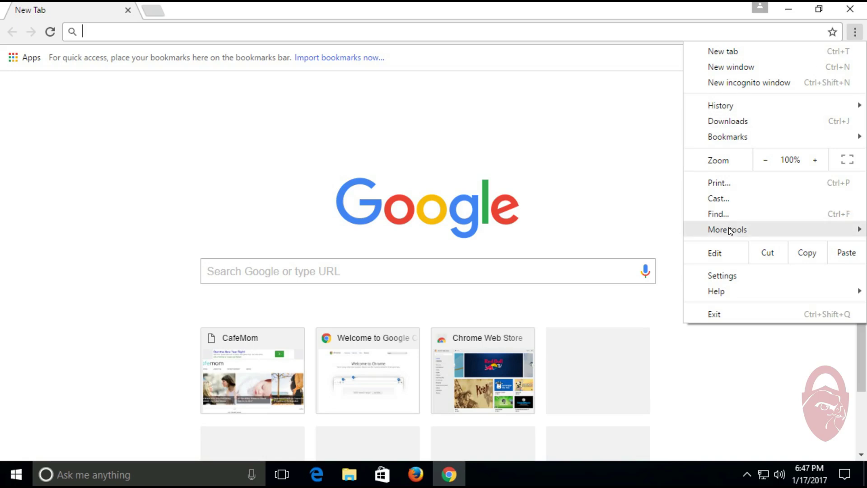
mouse_move(698, 226)
click(563, 283)
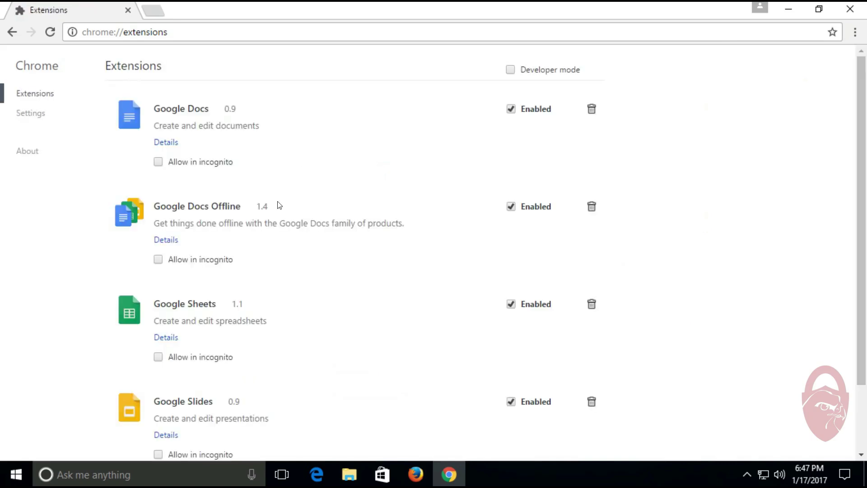
scroll(298, 192, down, 1)
scroll(300, 193, down, 2)
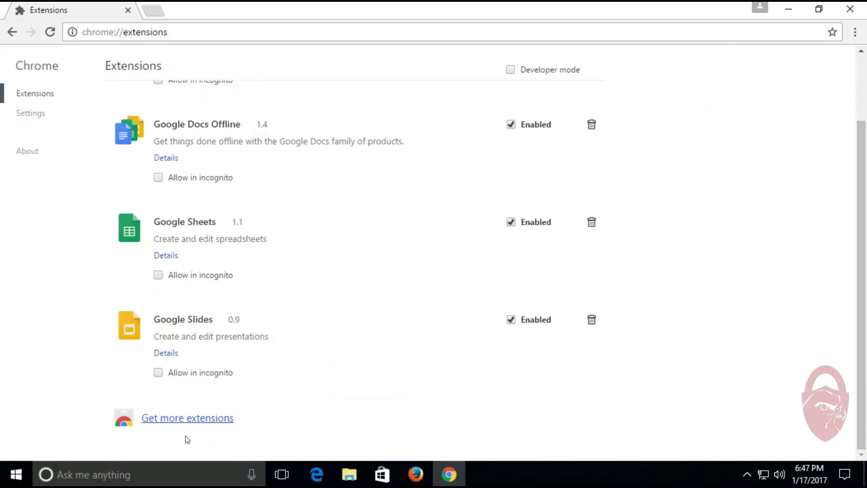
Go to the Chrome Web Store and search for 'ublock origin' from the suggestions.
click(188, 418)
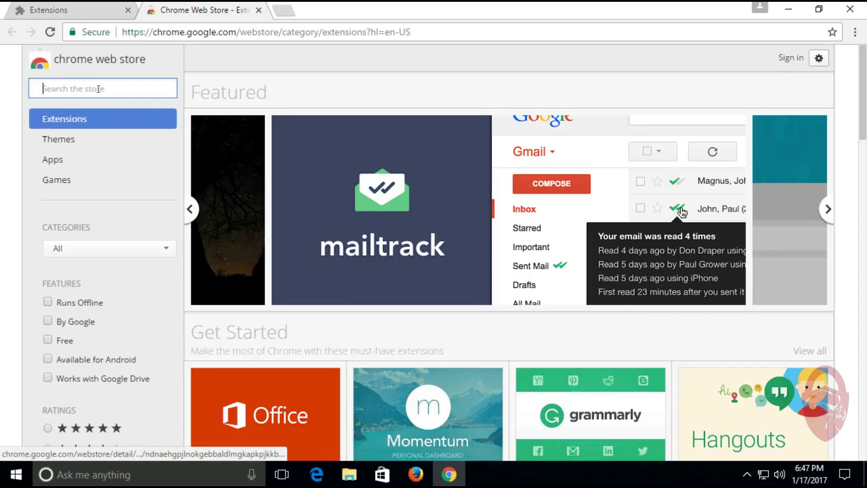
text(ublock)
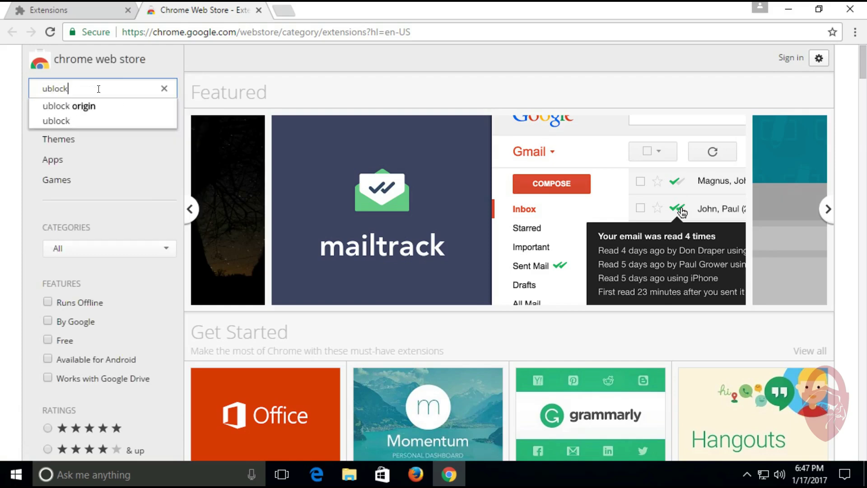
click(56, 108)
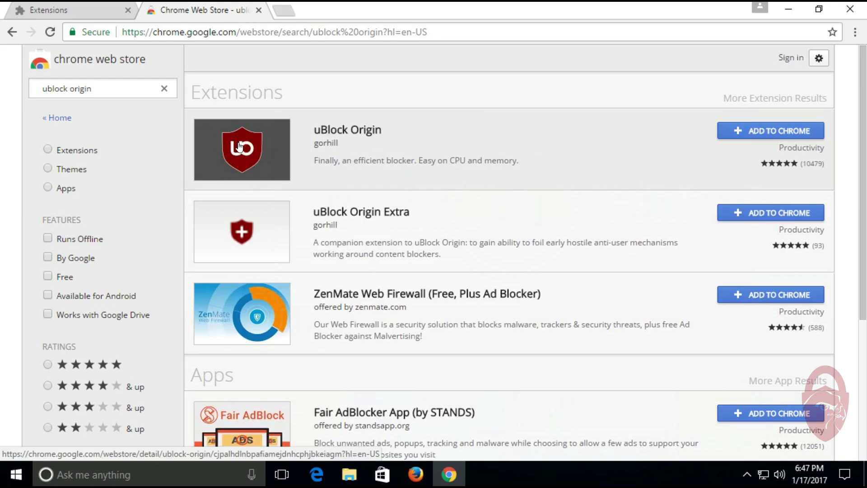
Open the uBlock Origin listing, add it to Chrome, and view its Related extensions.
click(292, 150)
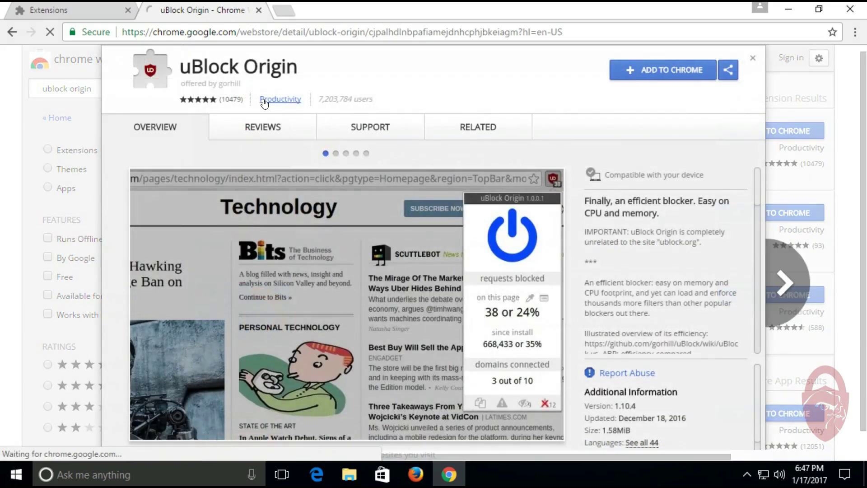
drag(219, 84, 254, 88)
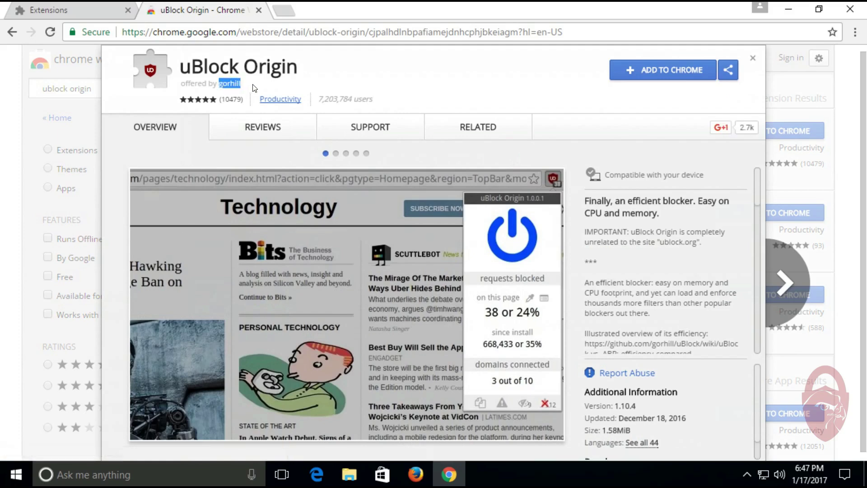
click(251, 87)
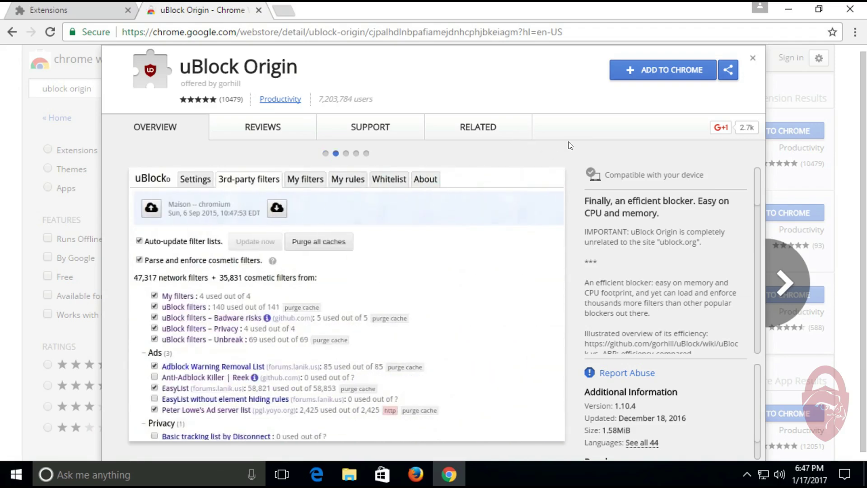
click(651, 74)
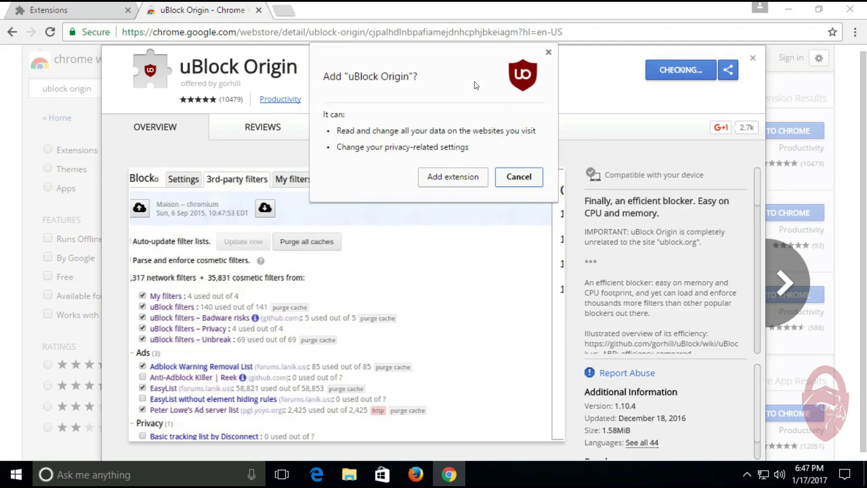
click(446, 182)
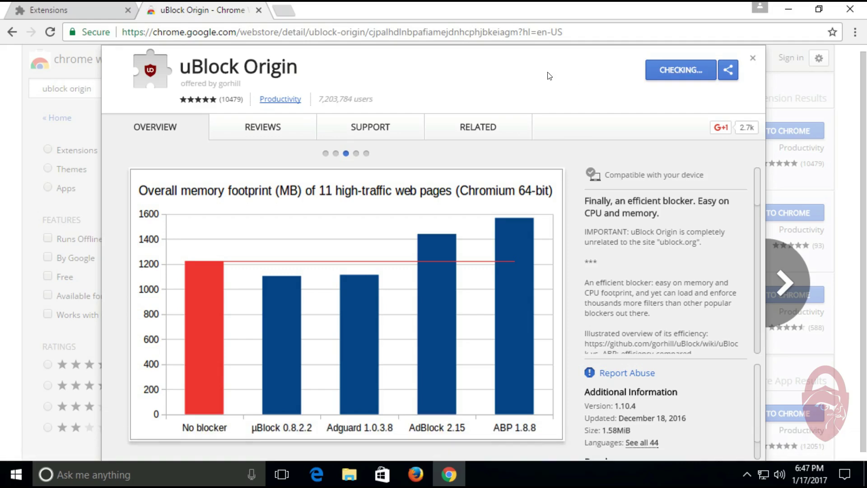
click(500, 123)
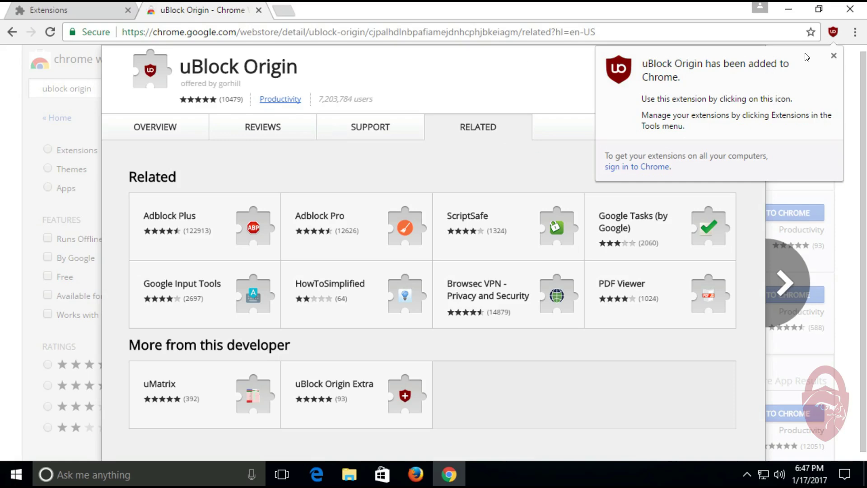
Dismiss Chrome's extension-added notice and uBlock stats panel, then return to Firefox.
click(833, 56)
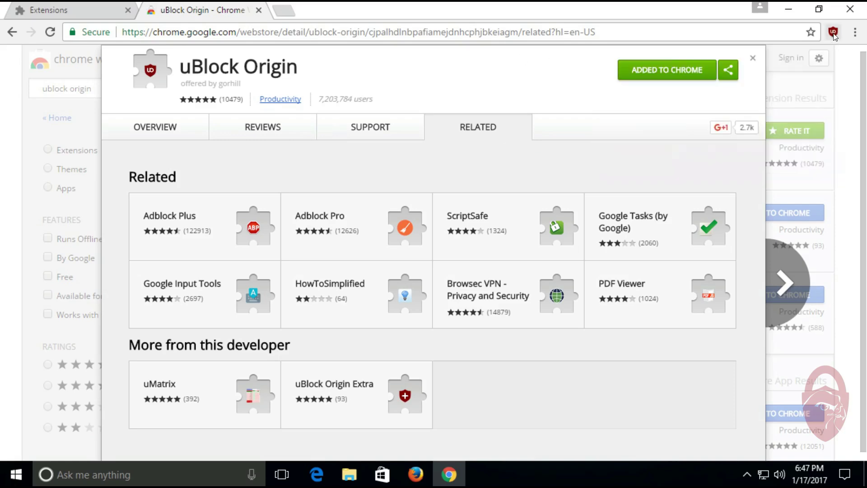
click(833, 33)
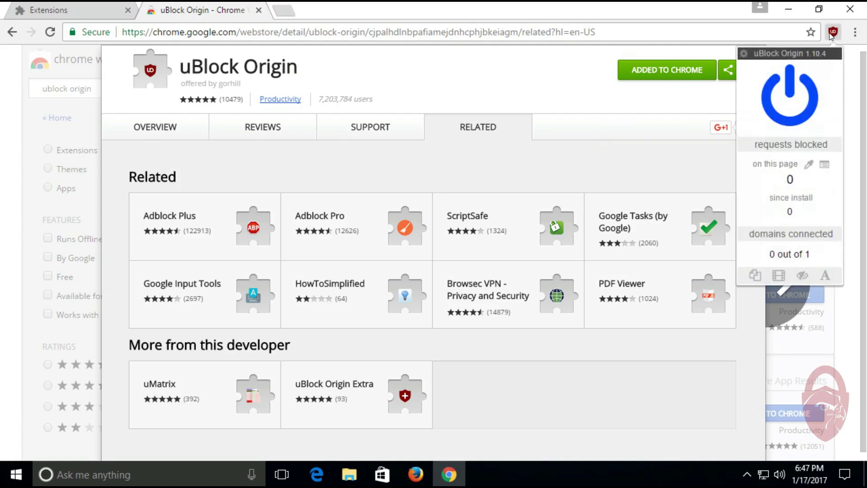
click(706, 26)
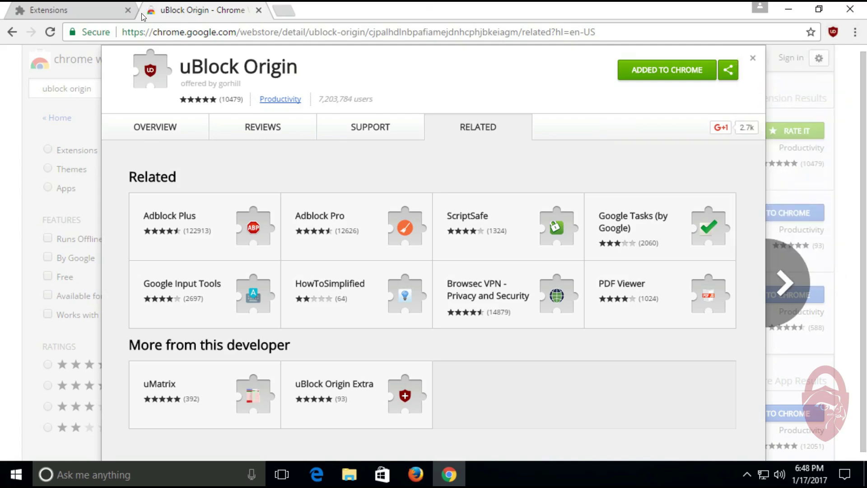
click(788, 9)
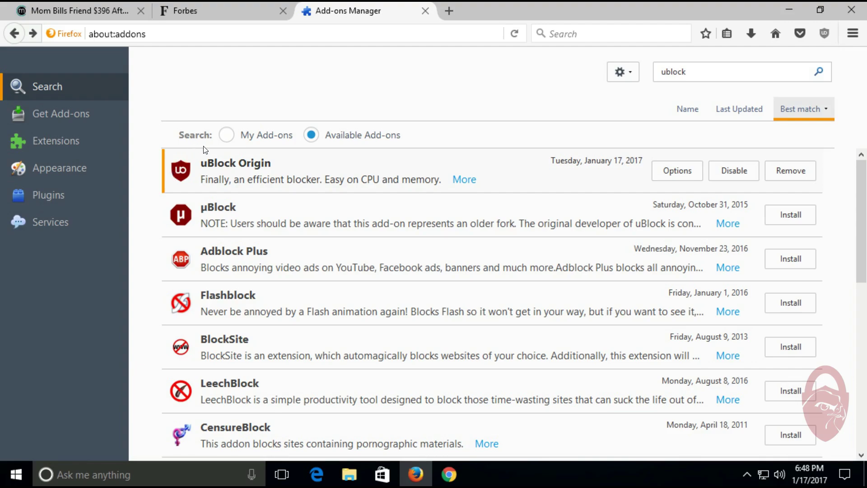
Close the Add-ons Manager, return the Mom Bills tab to cafemom.com, and show uBlock Origin's stats (26 blocked).
click(425, 10)
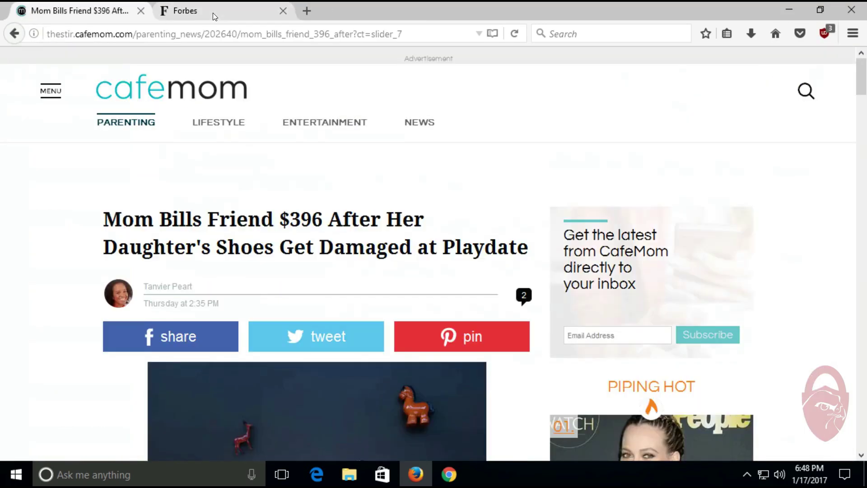
click(193, 15)
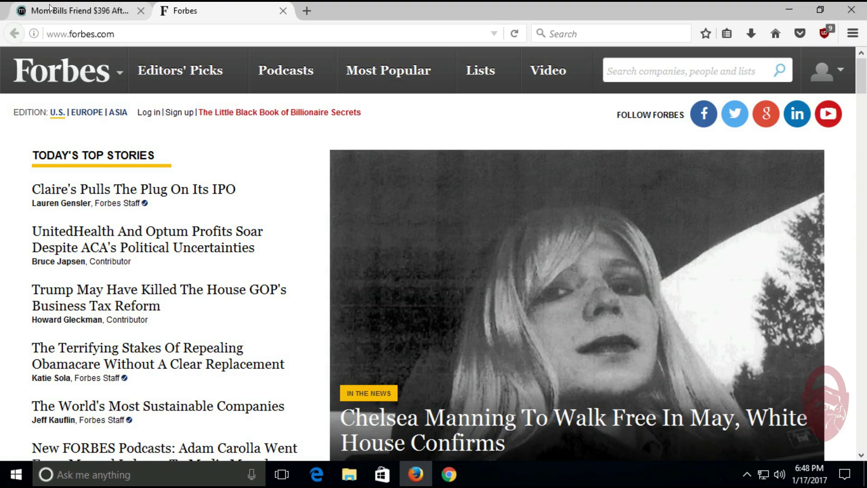
click(113, 13)
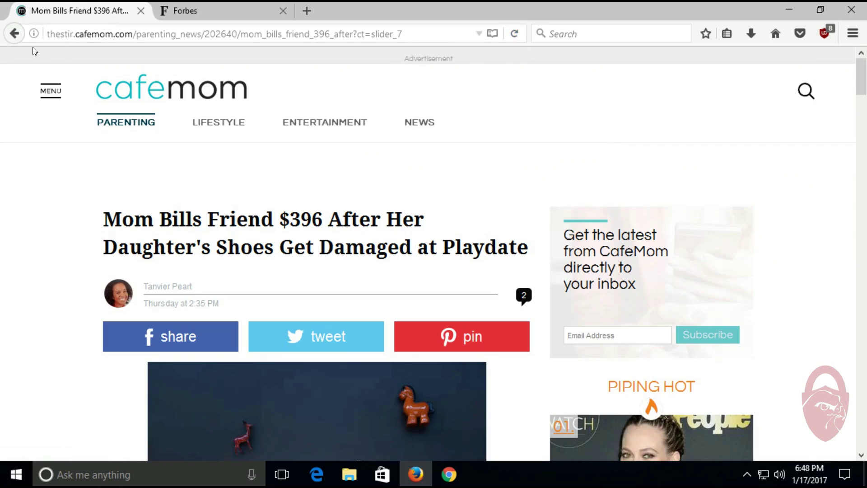
click(21, 35)
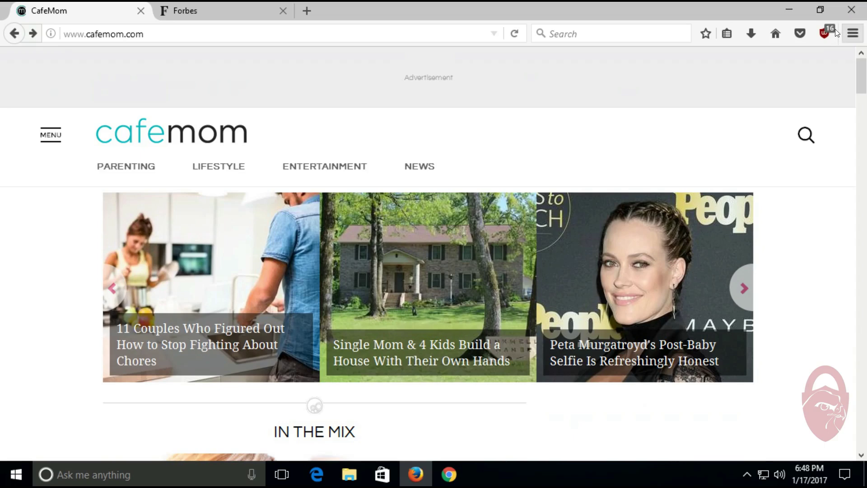
click(823, 32)
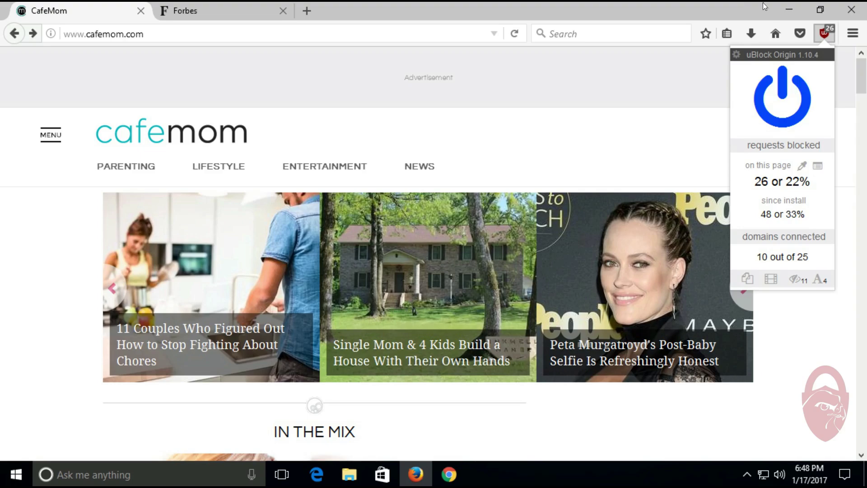
Close the uBlock Origin panel and highlight the cafemom.com domain in the address bar.
click(700, 12)
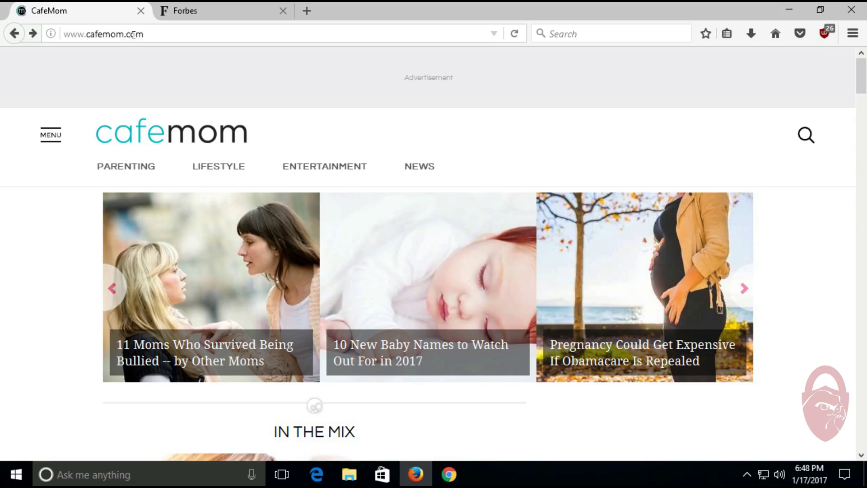
drag(85, 34, 142, 36)
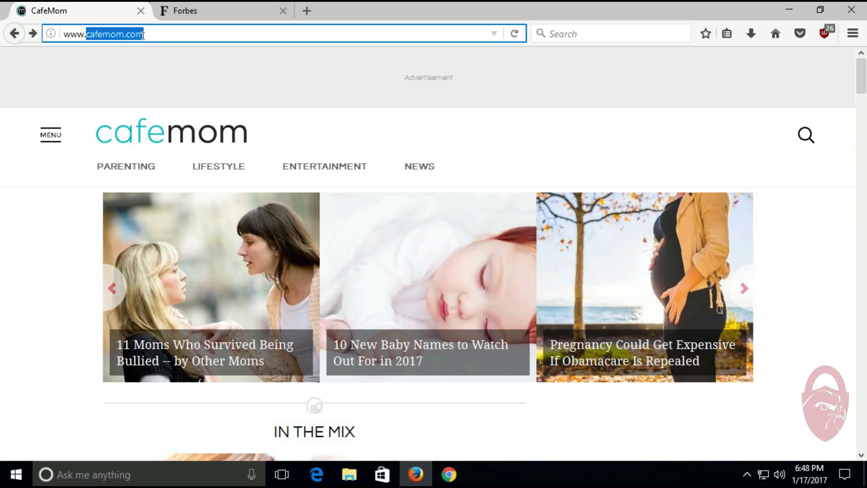
click(151, 36)
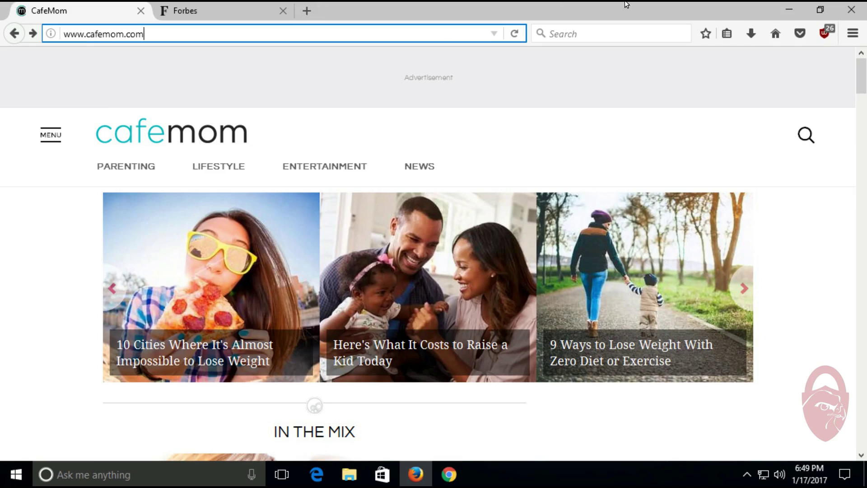
Reopen uBlock Origin's stats, highlight the '10 out of 25' domains figure, then dismiss the panel.
click(822, 31)
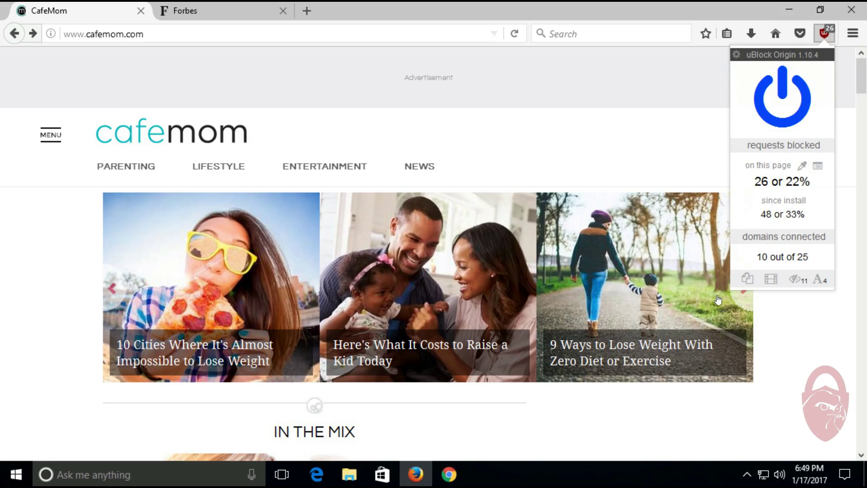
drag(757, 256, 775, 256)
click(818, 261)
click(806, 258)
click(800, 257)
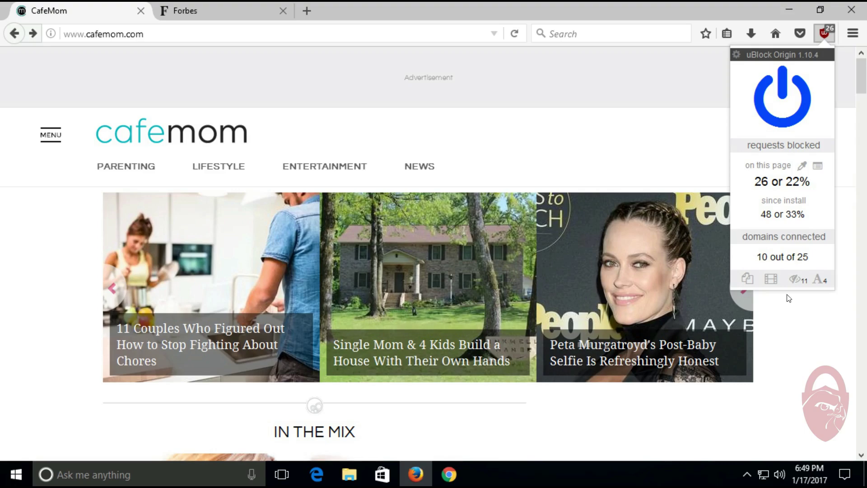
click(797, 316)
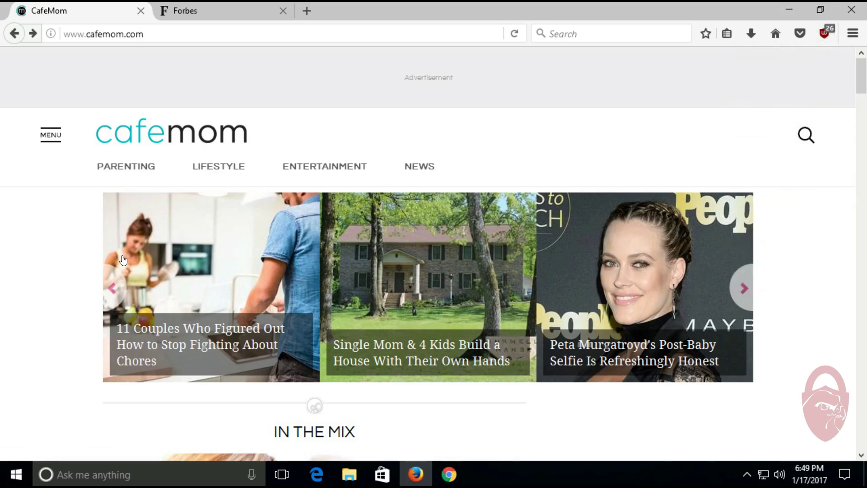
Step the homepage story carousel back five slides and open the 'Mom Bills Friend $396' article.
scroll(65, 239, down, 10)
scroll(720, 297, down, 20)
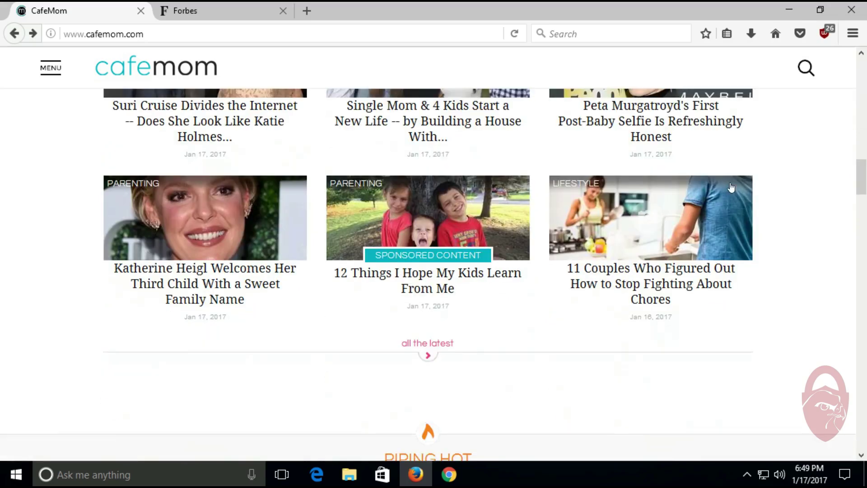
scroll(732, 298, down, 20)
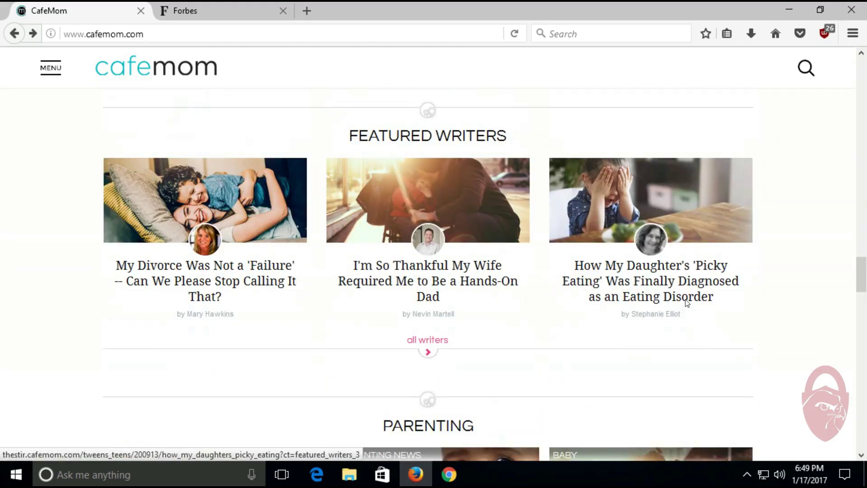
scroll(589, 283, down, 4)
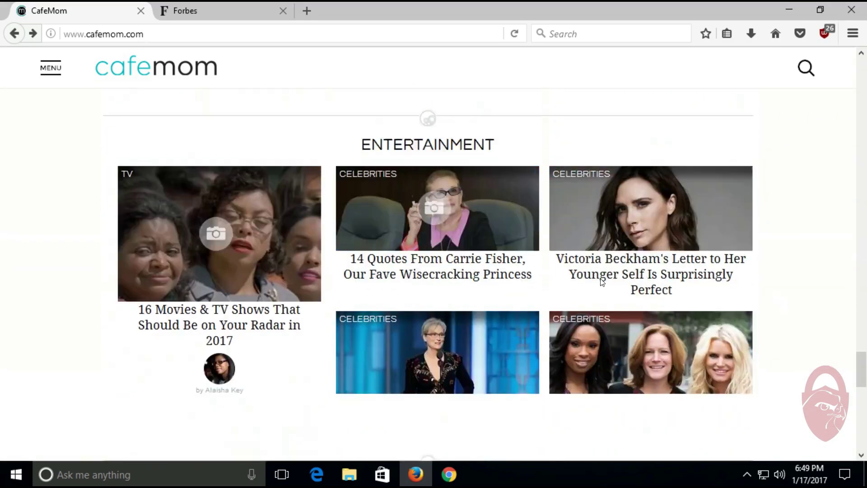
scroll(590, 279, up, 20)
scroll(587, 271, up, 15)
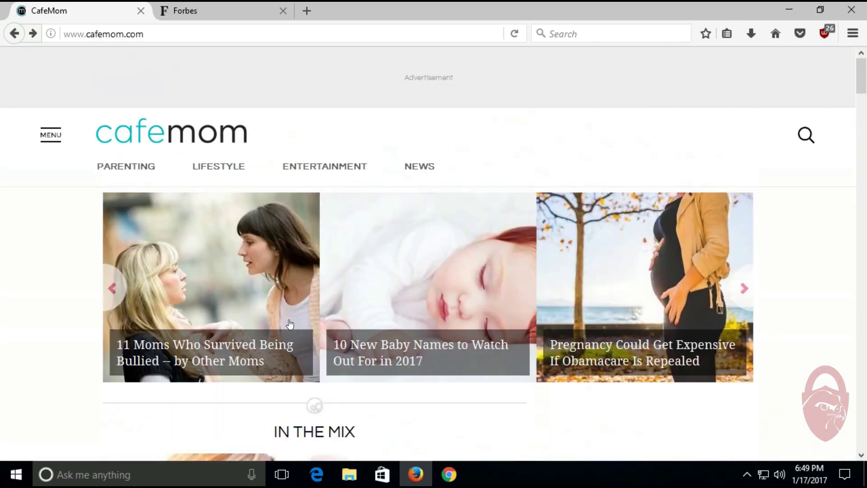
click(112, 288)
click(112, 288)
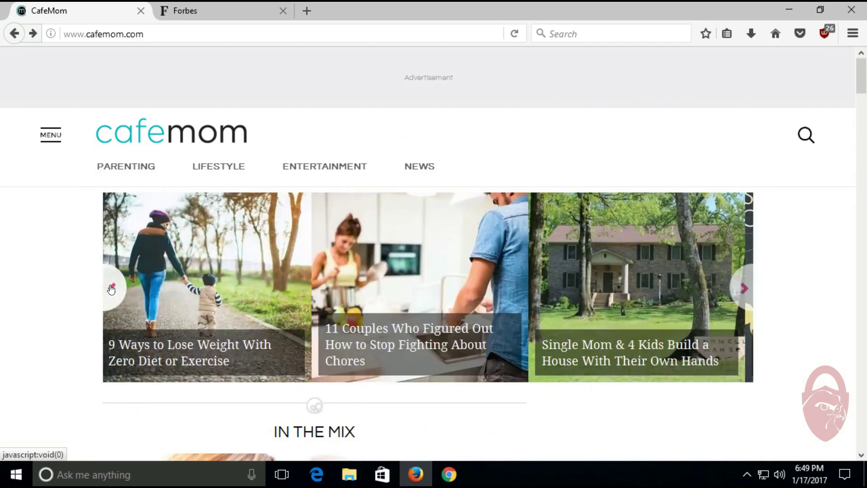
click(112, 288)
click(112, 288)
click(111, 288)
click(111, 288)
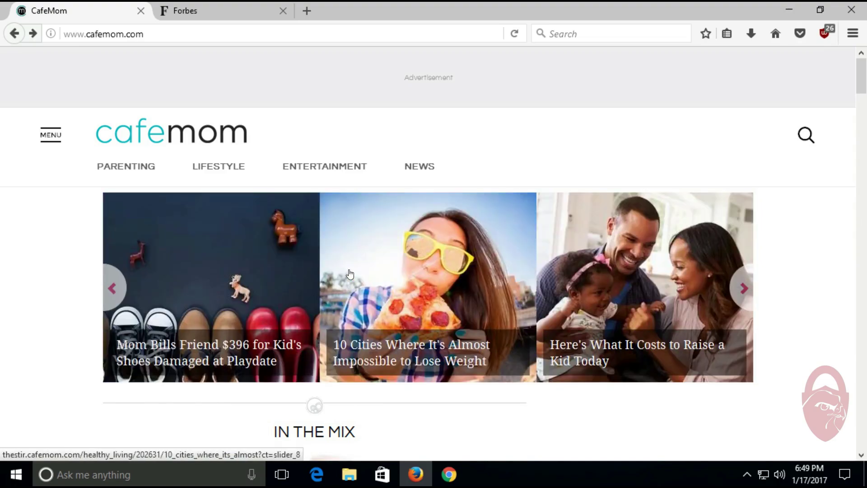
click(225, 266)
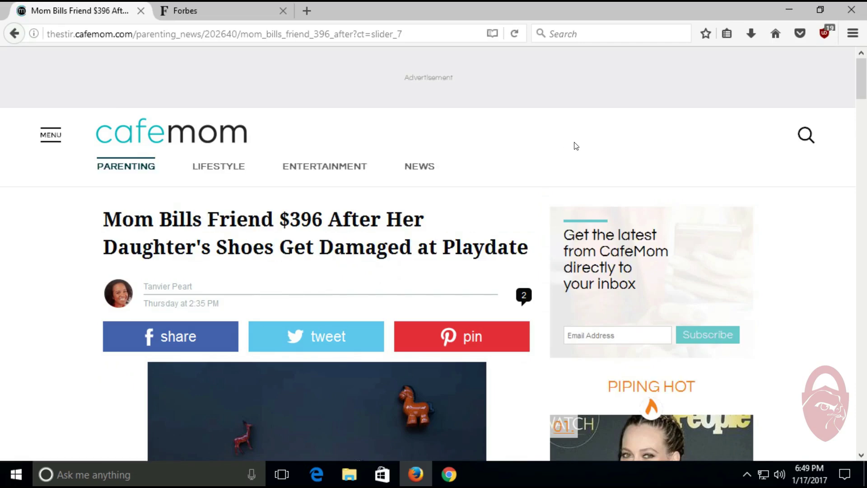
Scroll down the $396 shoes article until the embedded Facebook apology post is visible.
scroll(672, 176, down, 3)
scroll(685, 223, up, 3)
scroll(58, 248, down, 10)
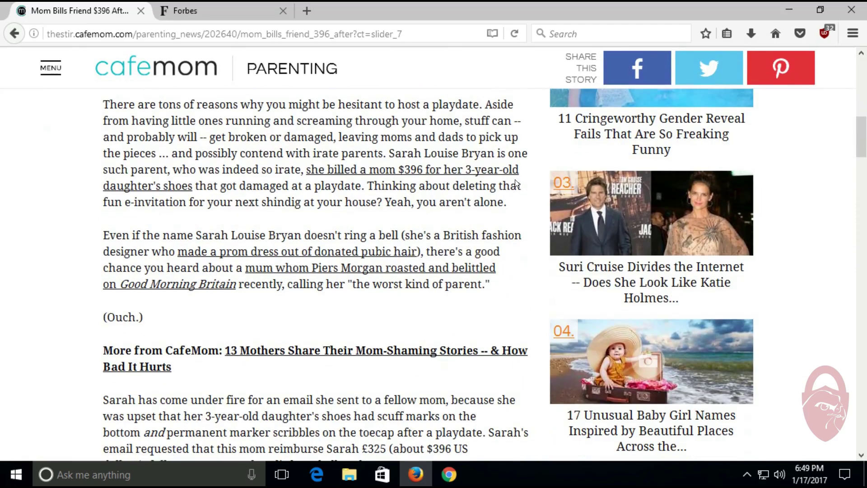
scroll(516, 183, down, 15)
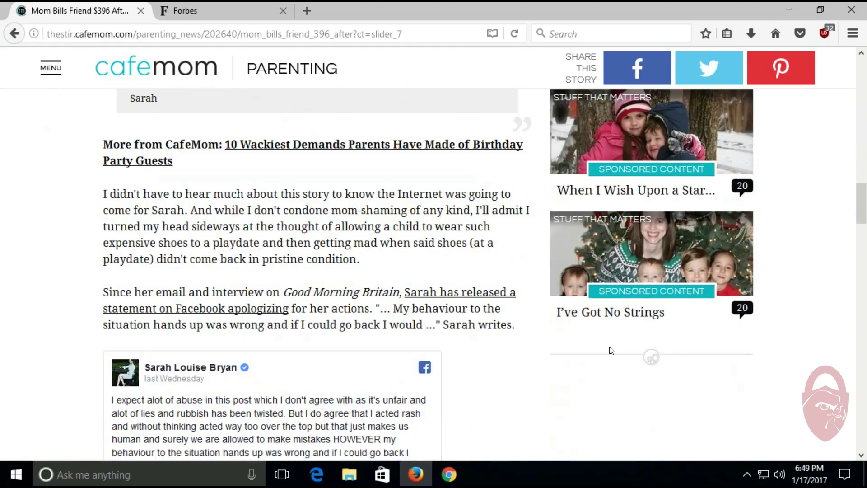
scroll(632, 325, down, 10)
scroll(648, 306, up, 10)
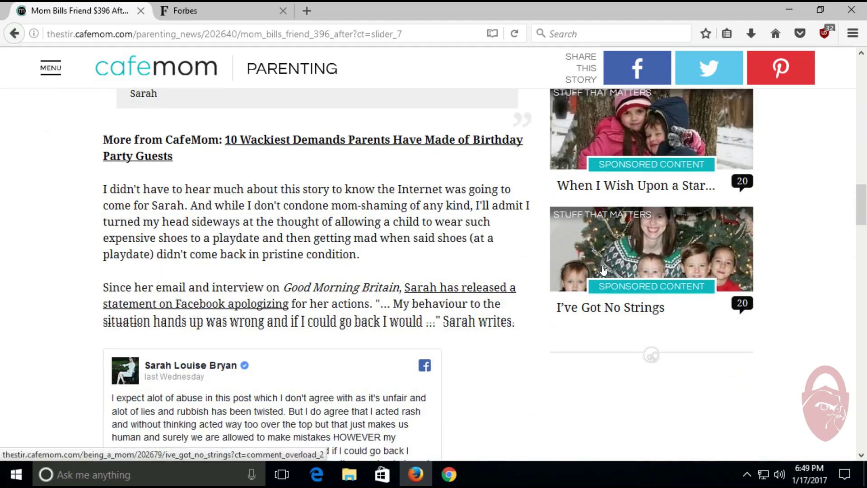
scroll(603, 270, down, 4)
scroll(144, 242, down, 2)
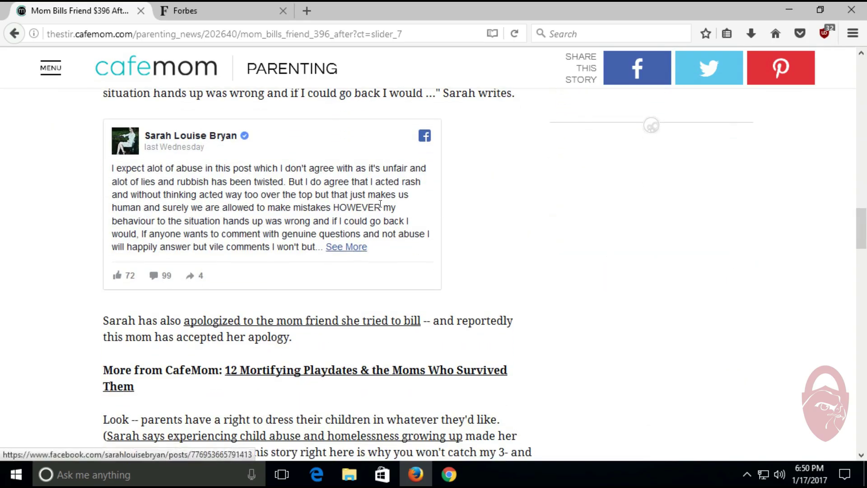
click(826, 36)
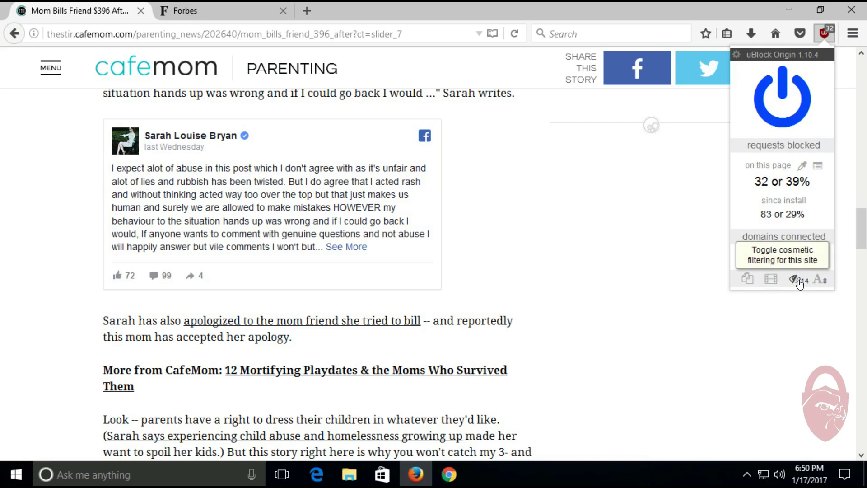
click(820, 282)
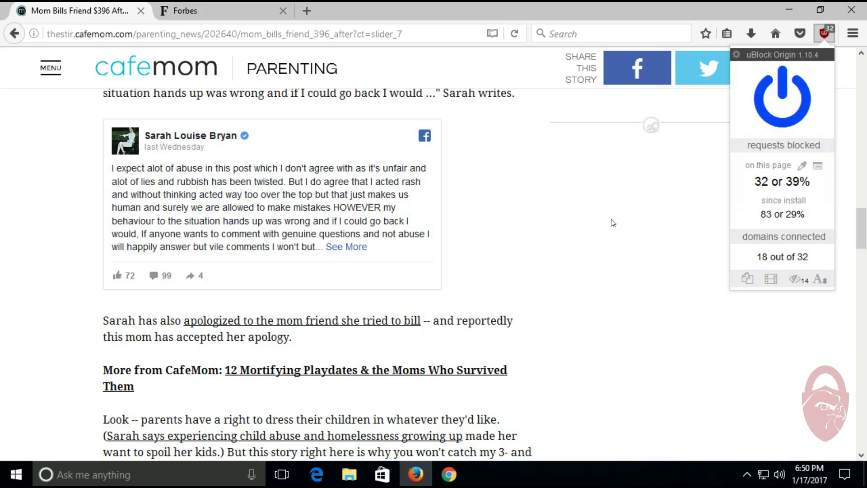
click(499, 159)
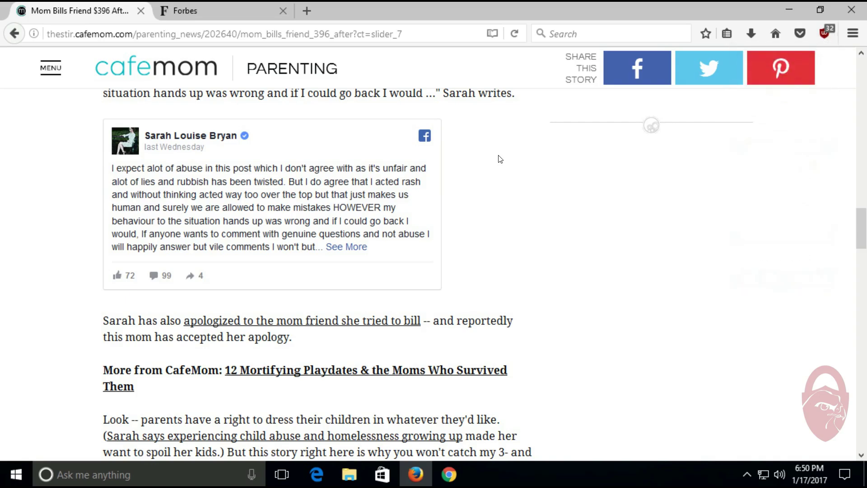
Scroll down the page once more.
scroll(495, 188, down, 10)
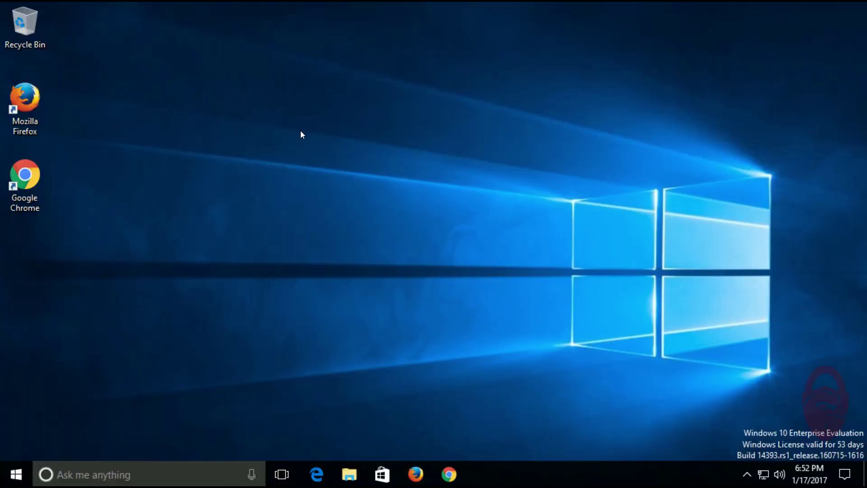